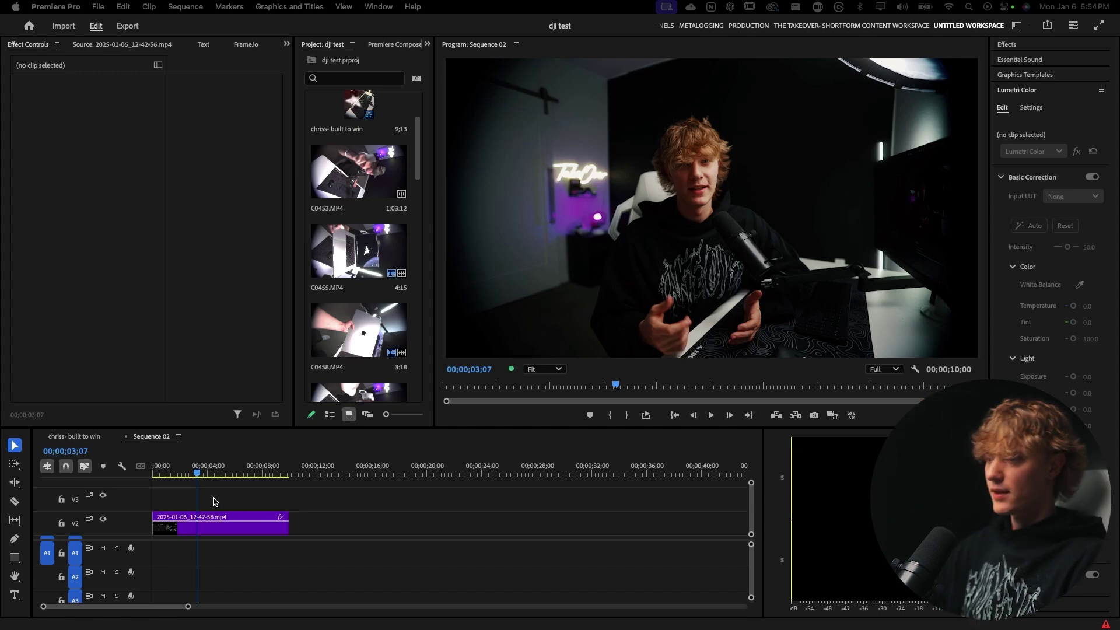
Widen the Project panel so its items show as a grid.
left_click(215, 501)
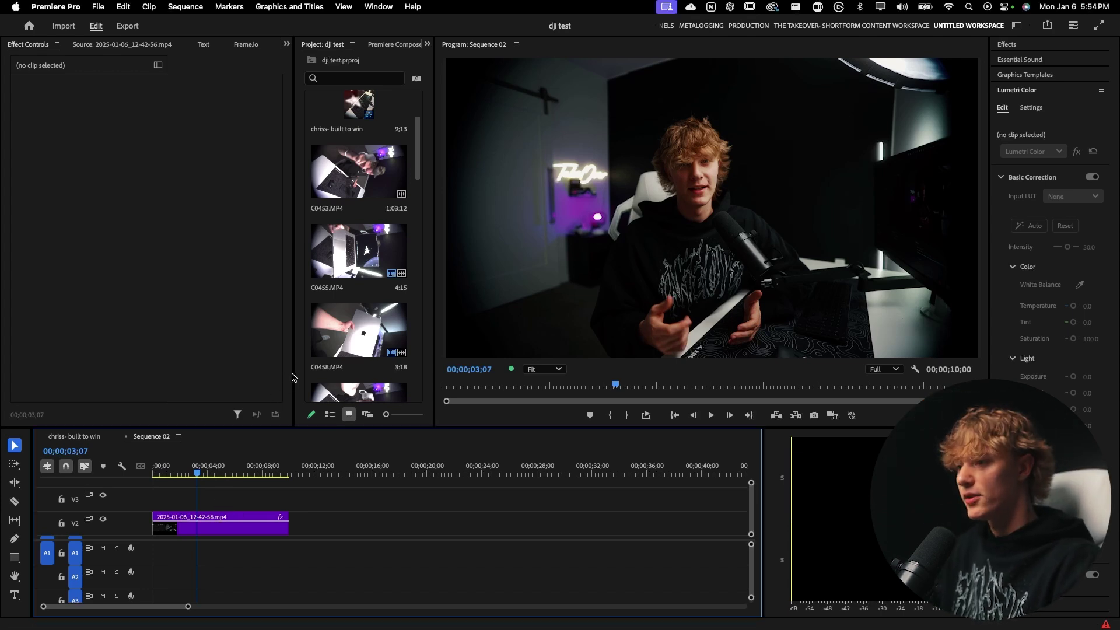
left_click_drag(292, 367, 167, 366)
scroll(409, 402, "down", 2)
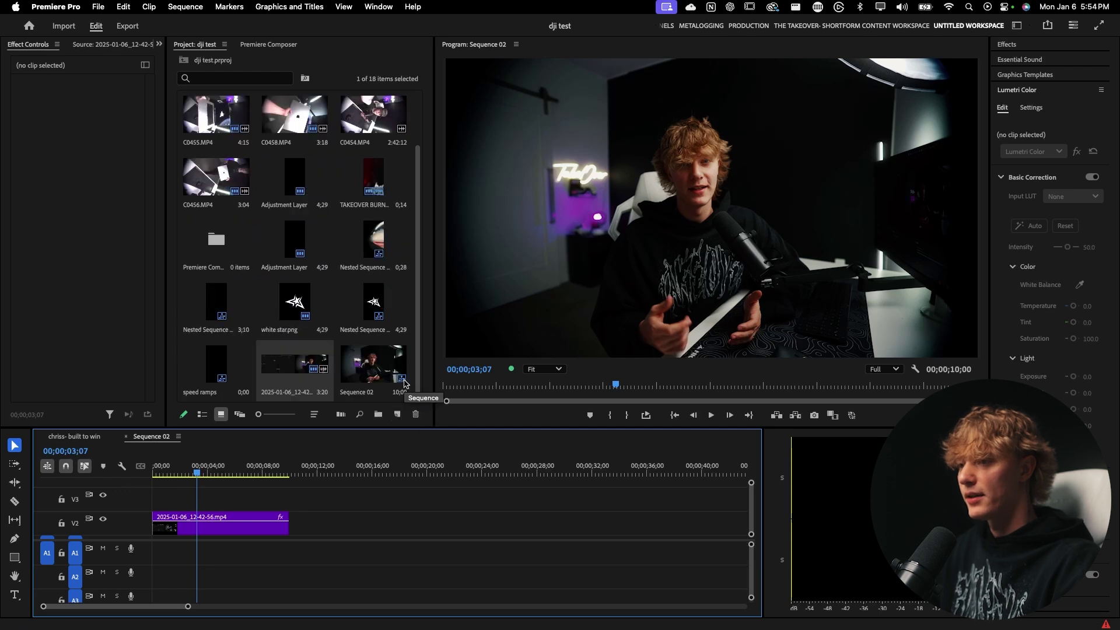
Create a 1920×1080 adjustment layer and place it on V3 above the interview clip.
right_click(410, 296)
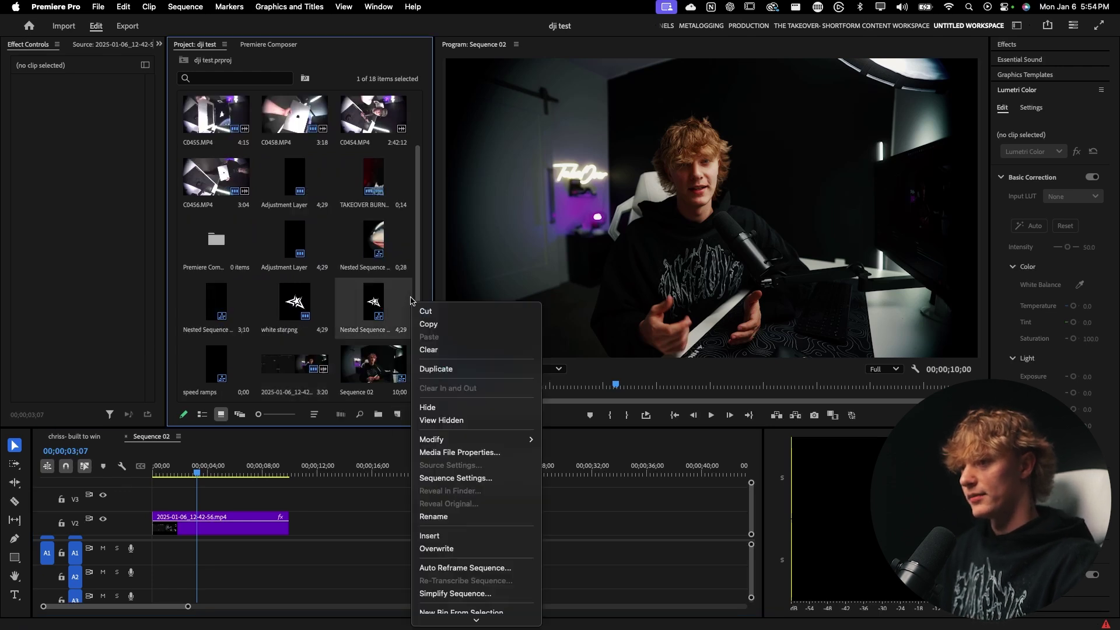
key("Escape")
right_click(409, 282)
key("Escape")
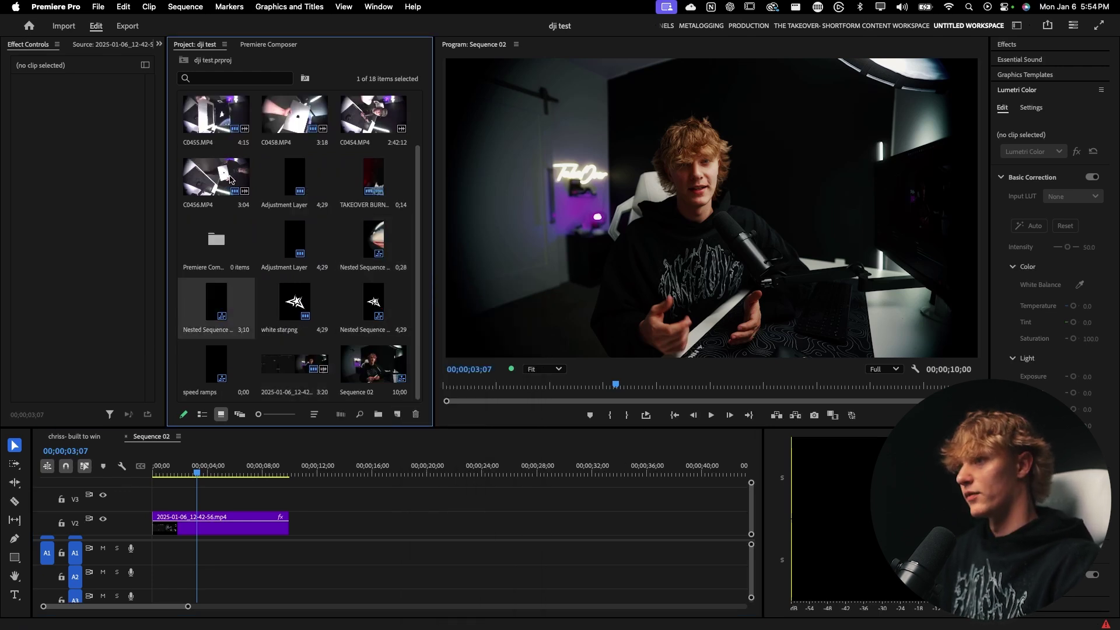
right_click(358, 64)
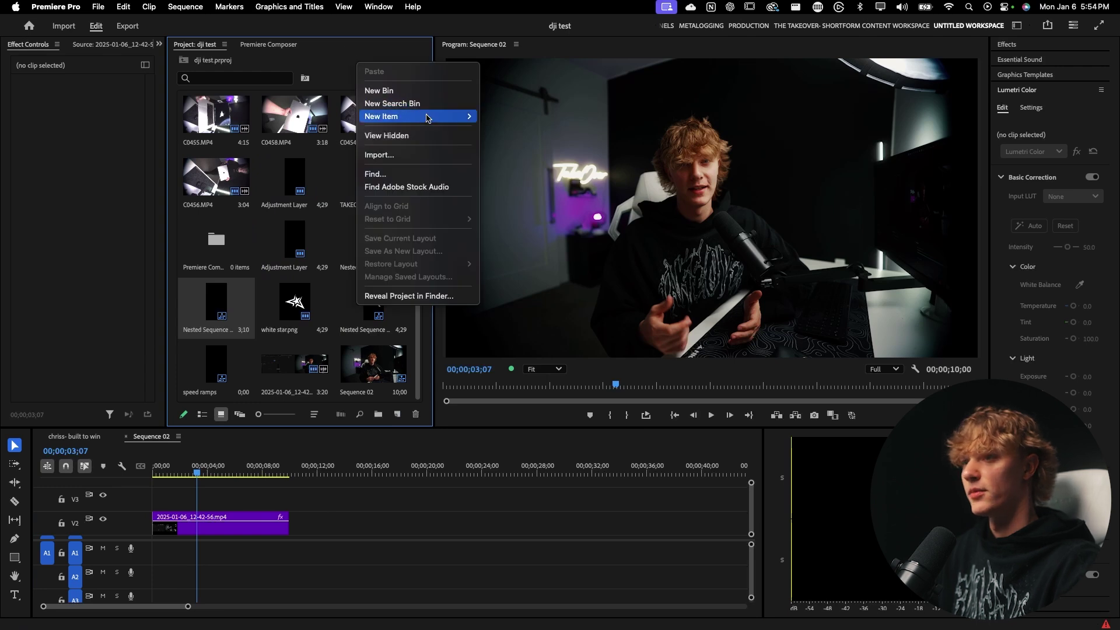
mouse_move(430, 116)
left_click(518, 155)
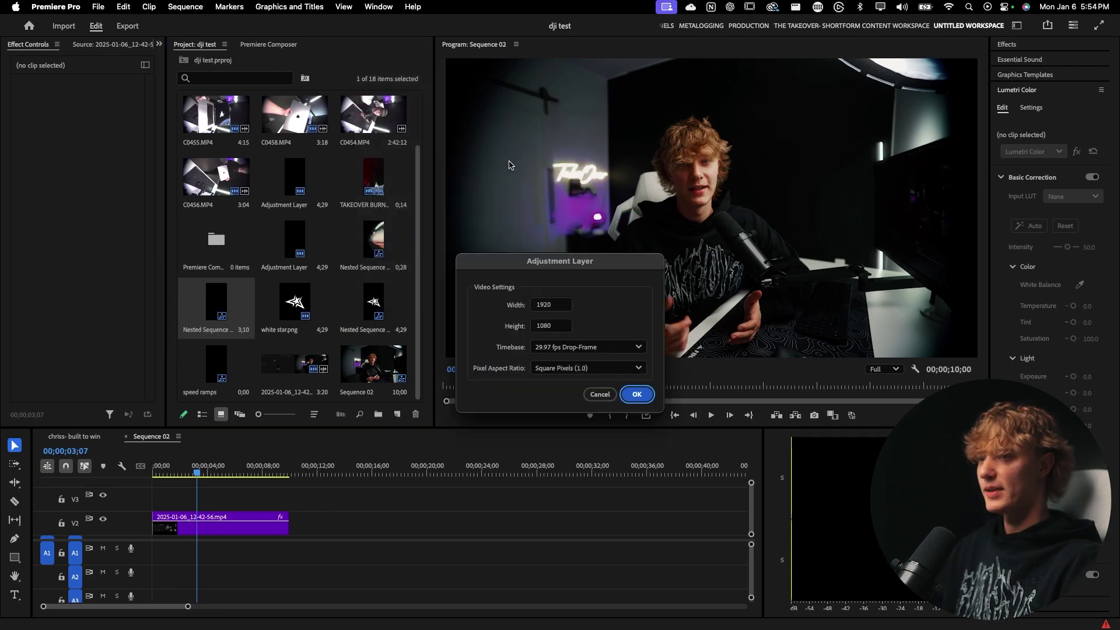
left_click(644, 392)
left_click_drag(215, 367, 288, 495)
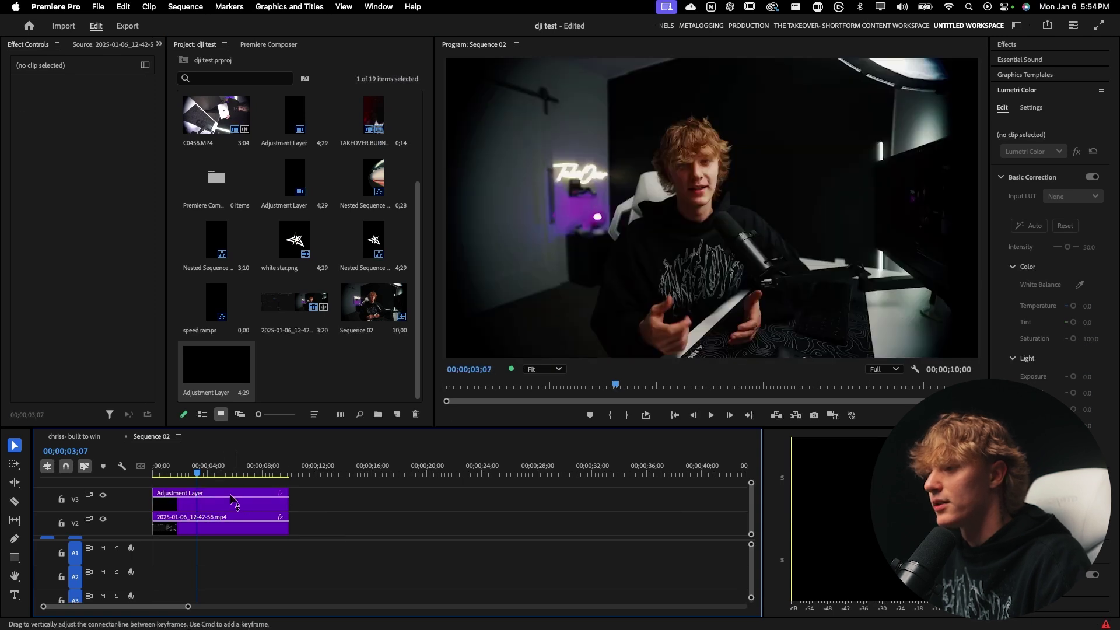
Select the V3 adjustment layer and lower its Lumetri Exposure to -1.1.
left_click(223, 494)
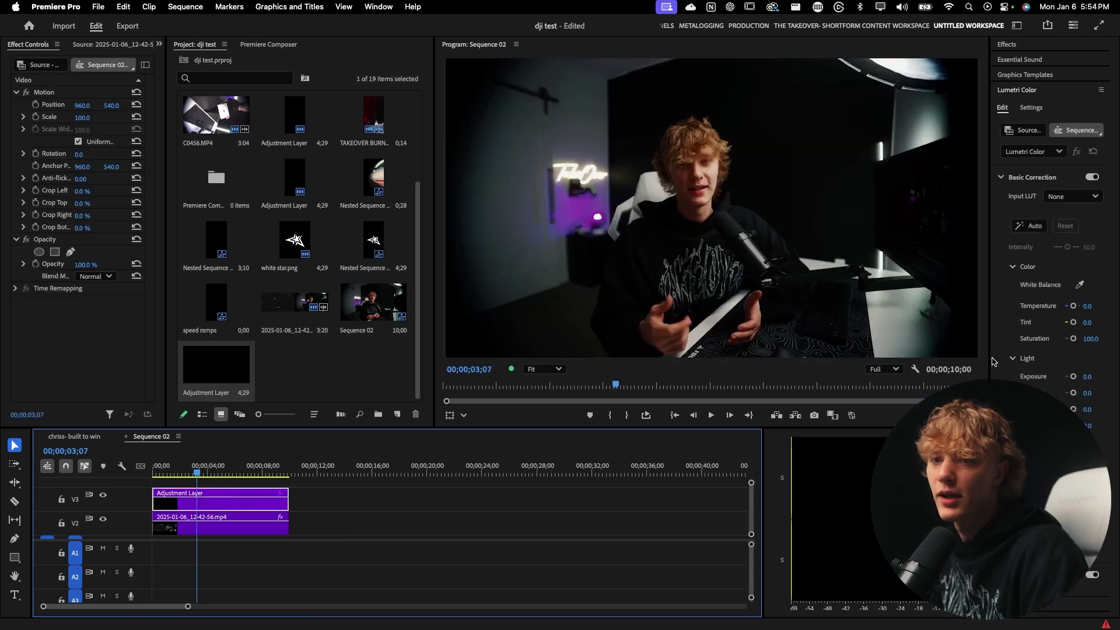
left_click_drag(990, 359, 916, 375)
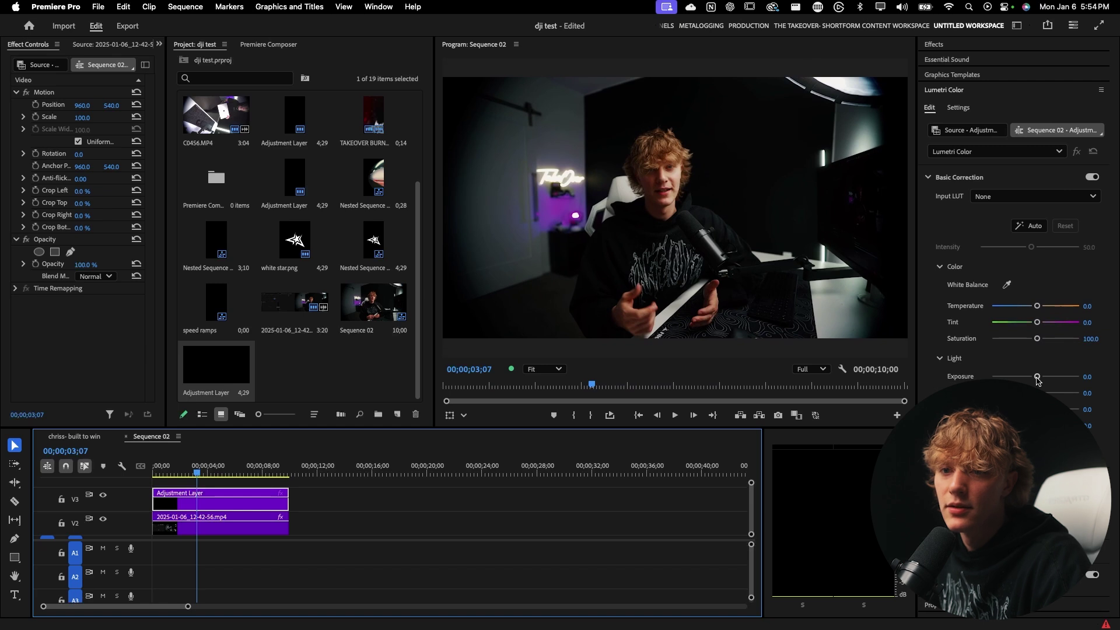
left_click_drag(1036, 379, 1026, 379)
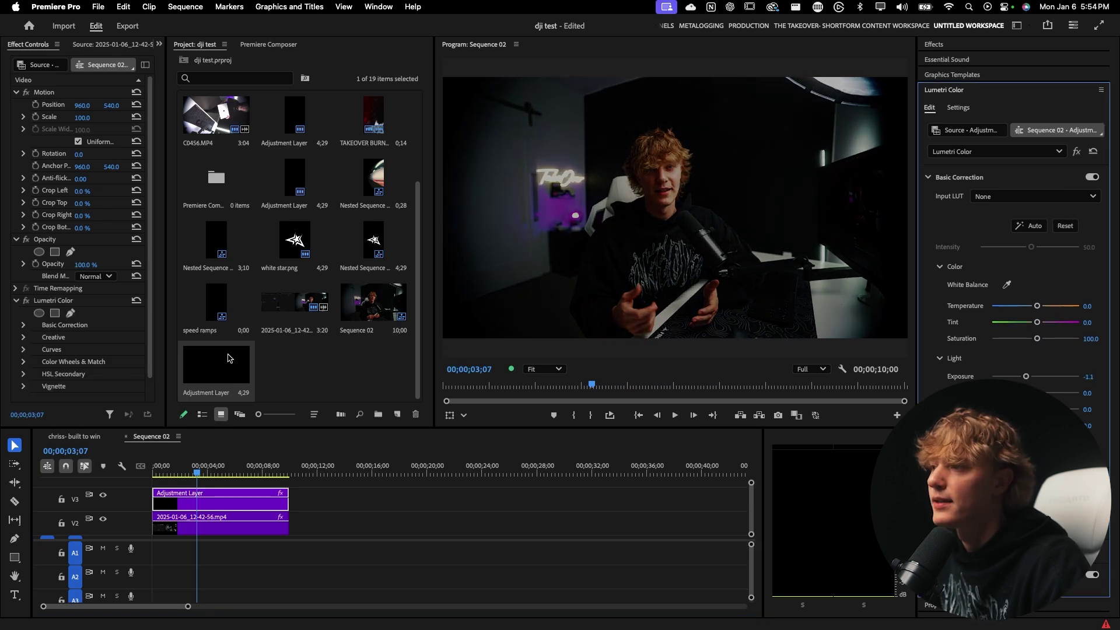
At 10% monitor zoom, draw a closed free bezier mask around the lower-right desk.
left_click(70, 313)
left_click(545, 368)
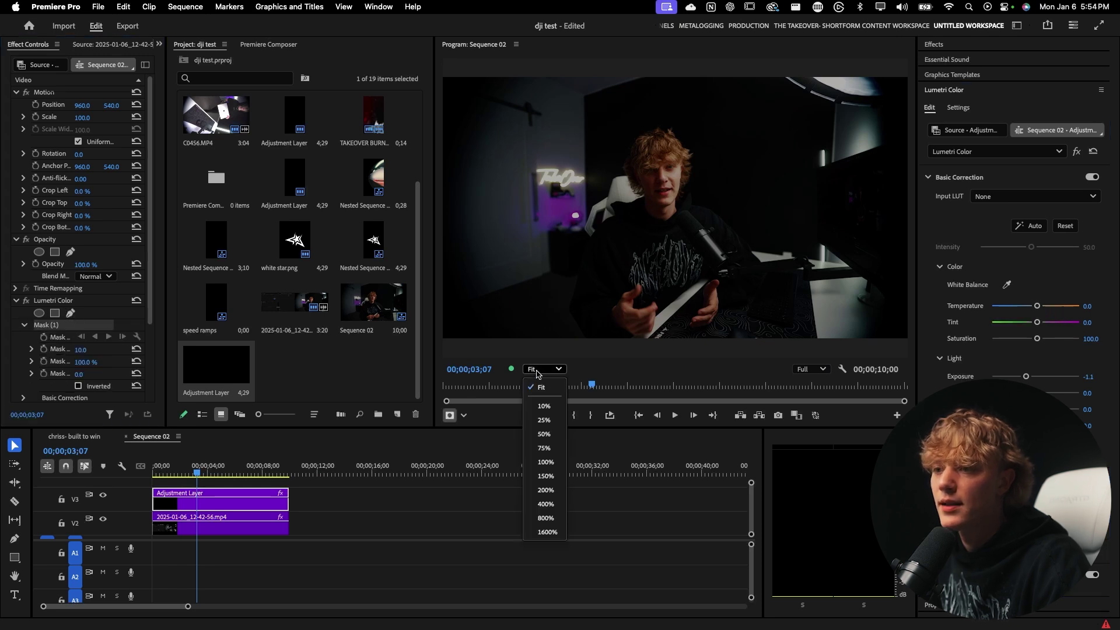
left_click(539, 405)
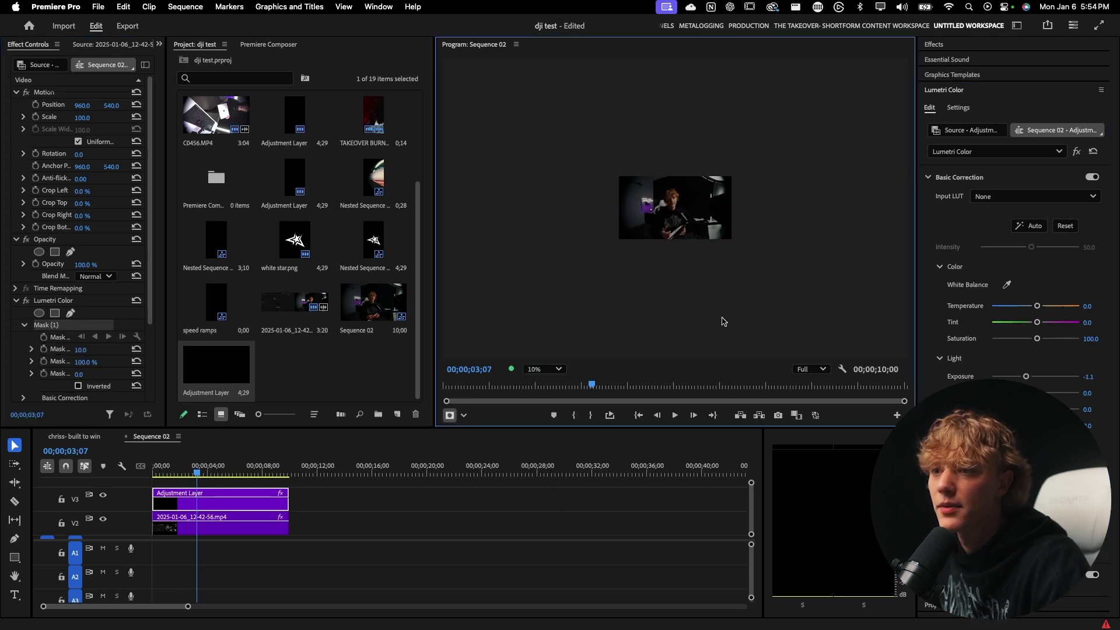
left_click(660, 243)
key("cmd+z")
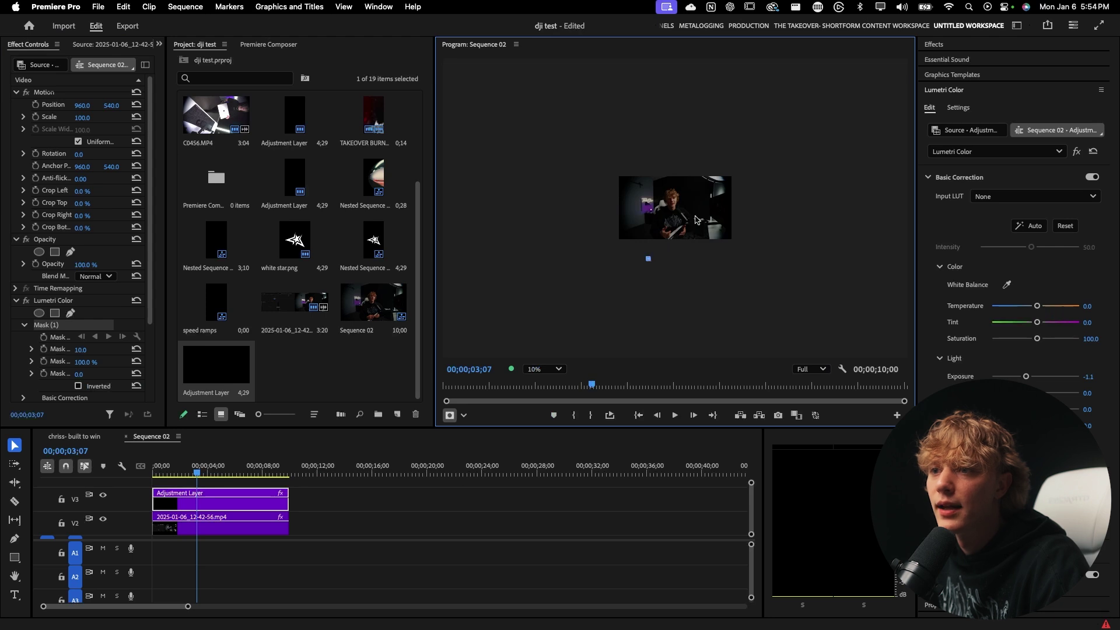
left_click(696, 217)
left_click(741, 218)
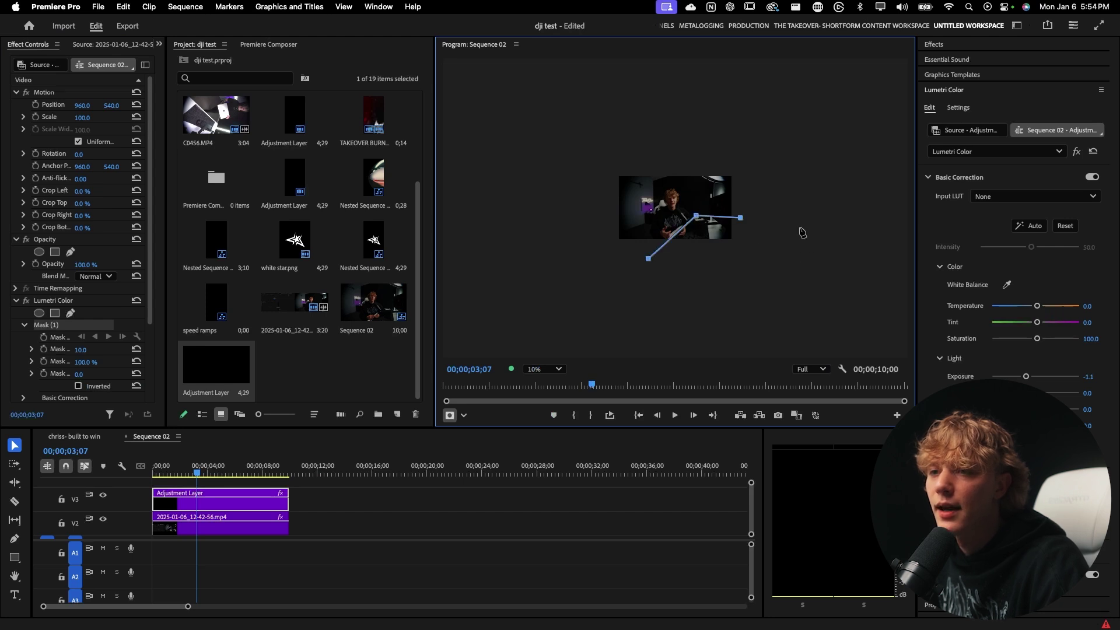
left_click_drag(741, 218, 743, 203)
left_click(818, 328)
left_click(633, 289)
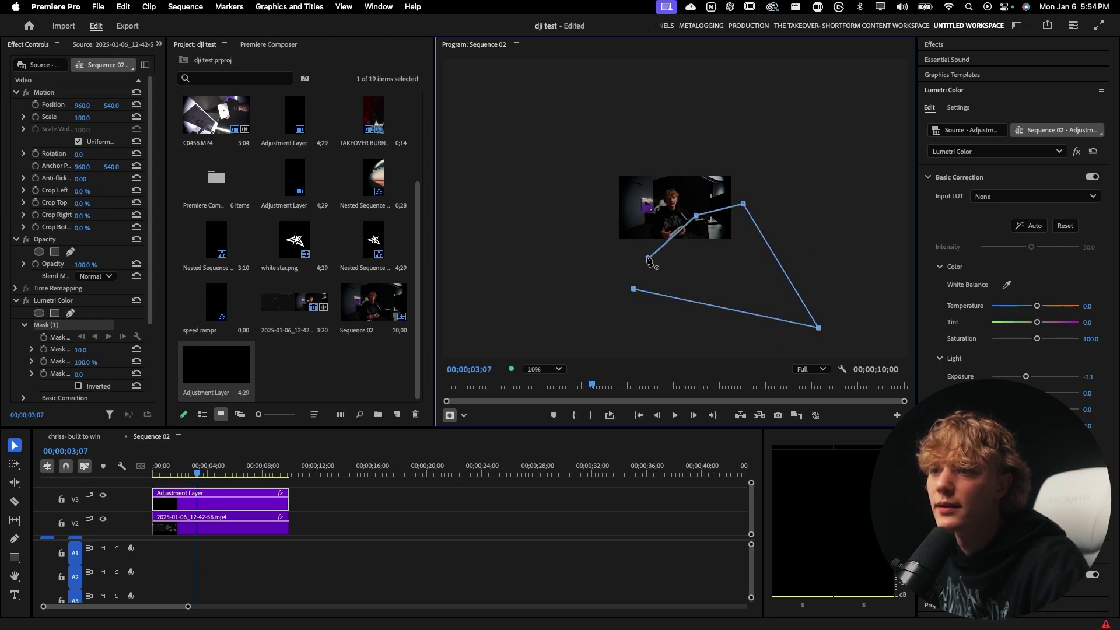
left_click(648, 258)
Return the Program Monitor to Fit and reshape the mask along the desk edge.
left_click(555, 370)
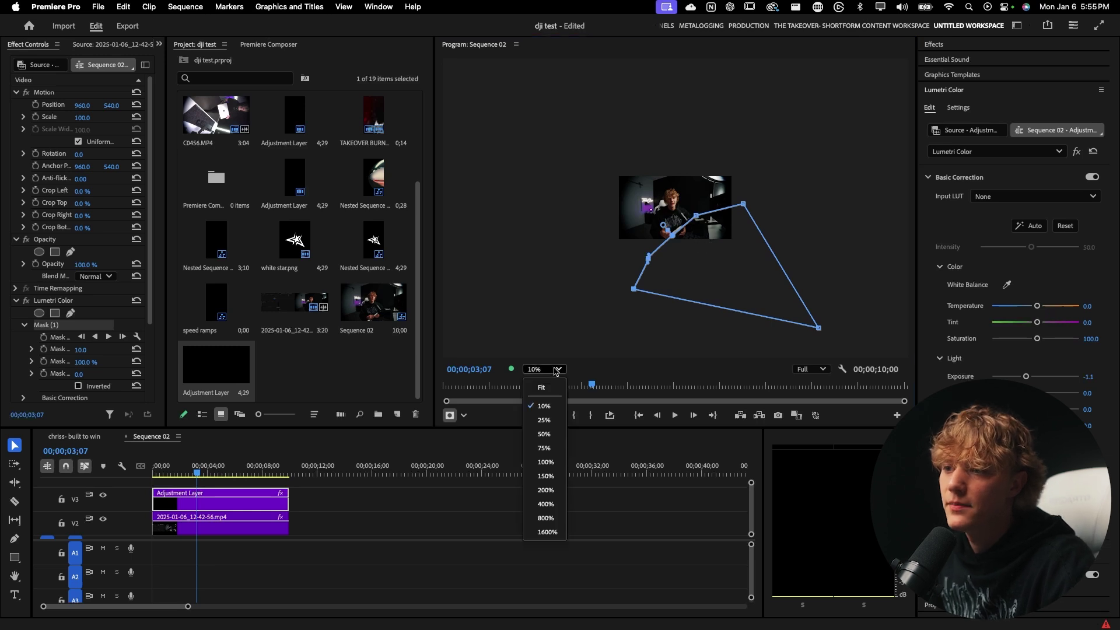
left_click(541, 387)
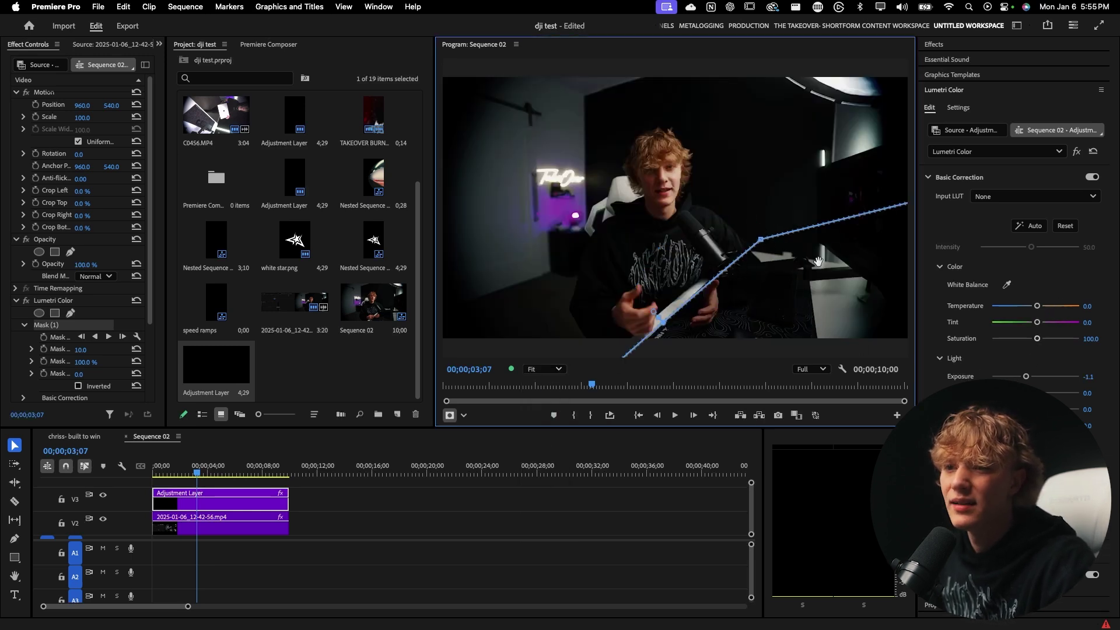
left_click_drag(761, 240, 739, 257)
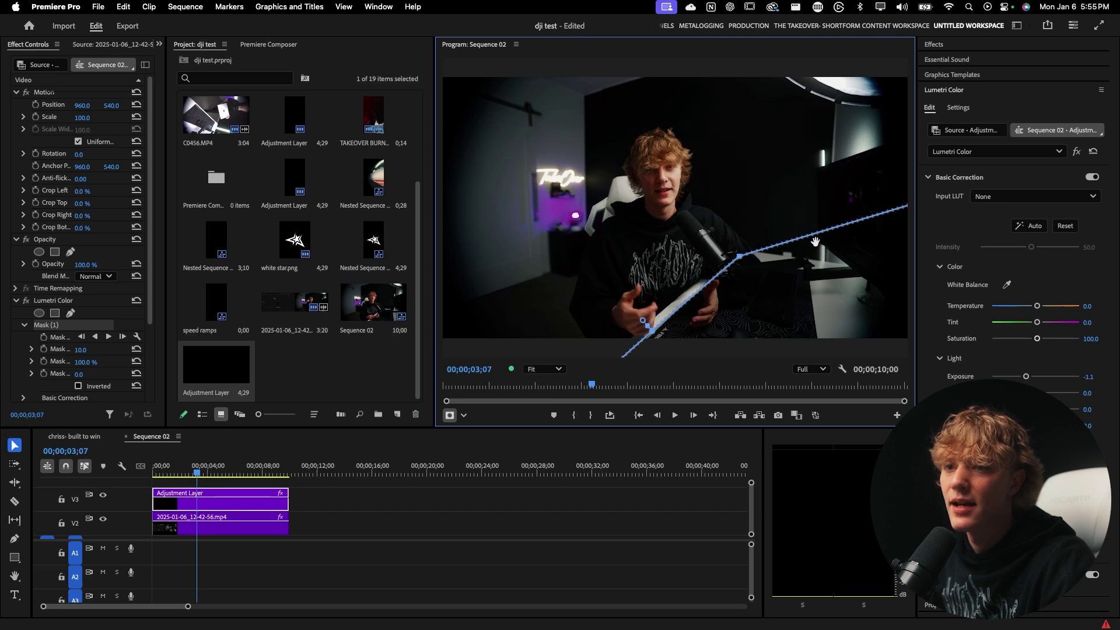
left_click(87, 356)
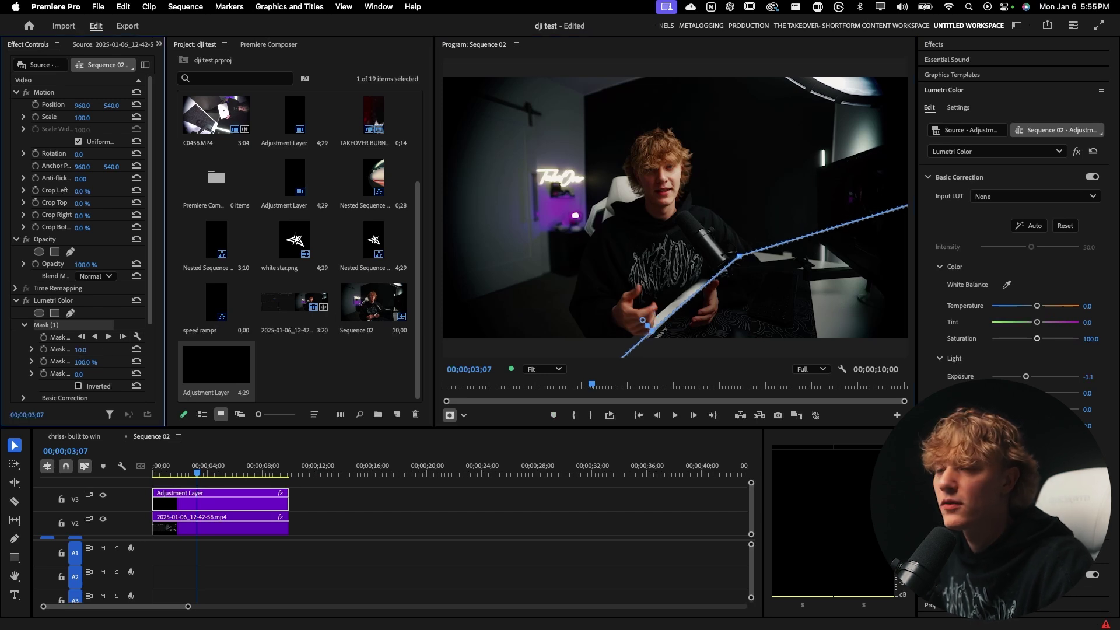
Feather the desk mask to 315, nudge it over the desk, and lower exposure to -2.8.
mouse_move(81, 349)
left_mouse_down()
mouse_move(108, 349)
mouse_move(64, 349)
left_mouse_up()
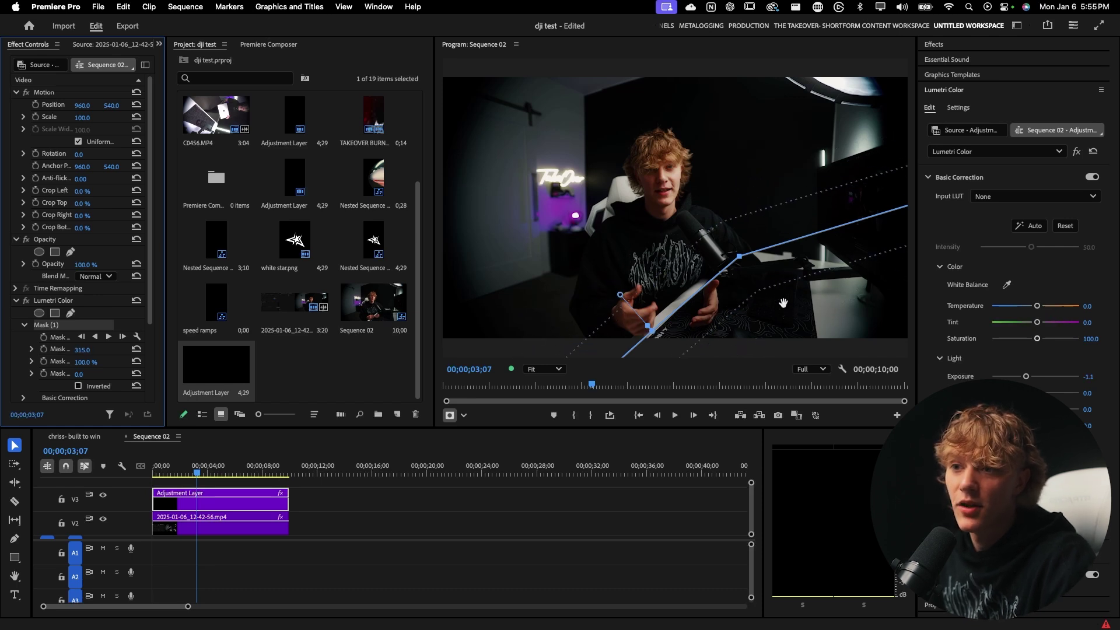
left_click_drag(782, 303, 798, 329)
mouse_move(1026, 376)
left_mouse_down()
mouse_move(1001, 377)
mouse_move(1012, 378)
left_mouse_up()
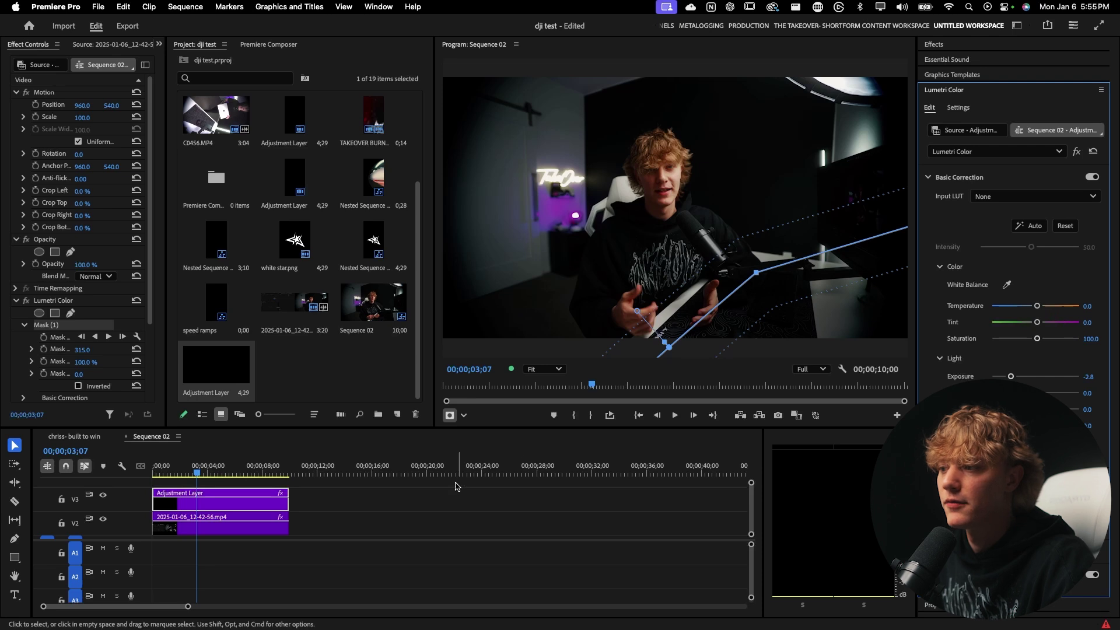
left_click(412, 499)
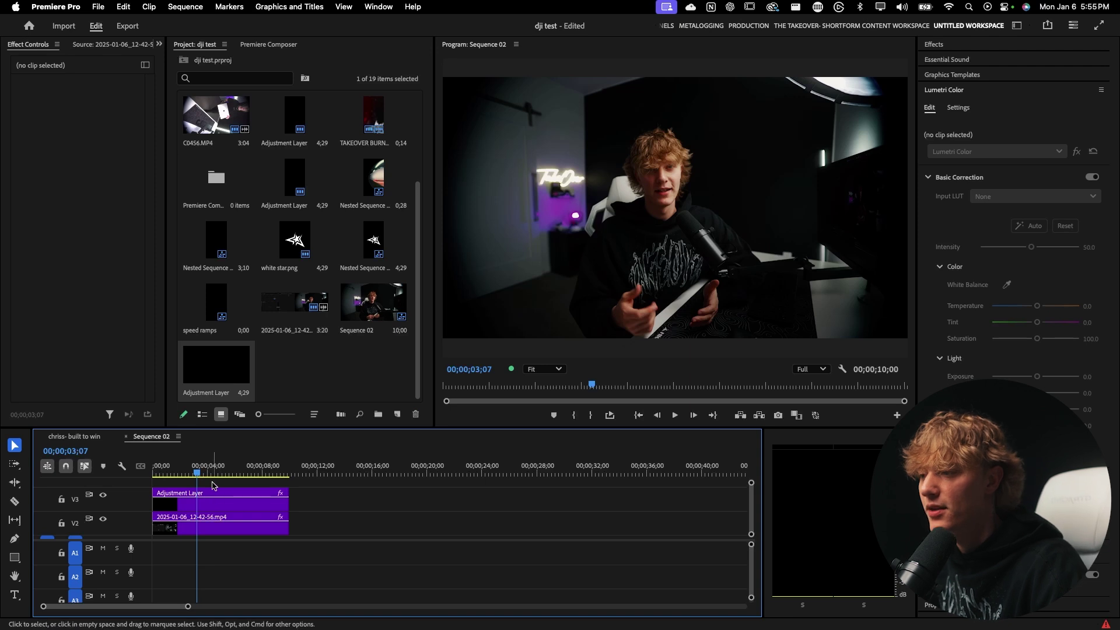
Select the V4 adjustment layer and raise its Lumetri Exposure to 1.2.
scroll(217, 490, "down", 2)
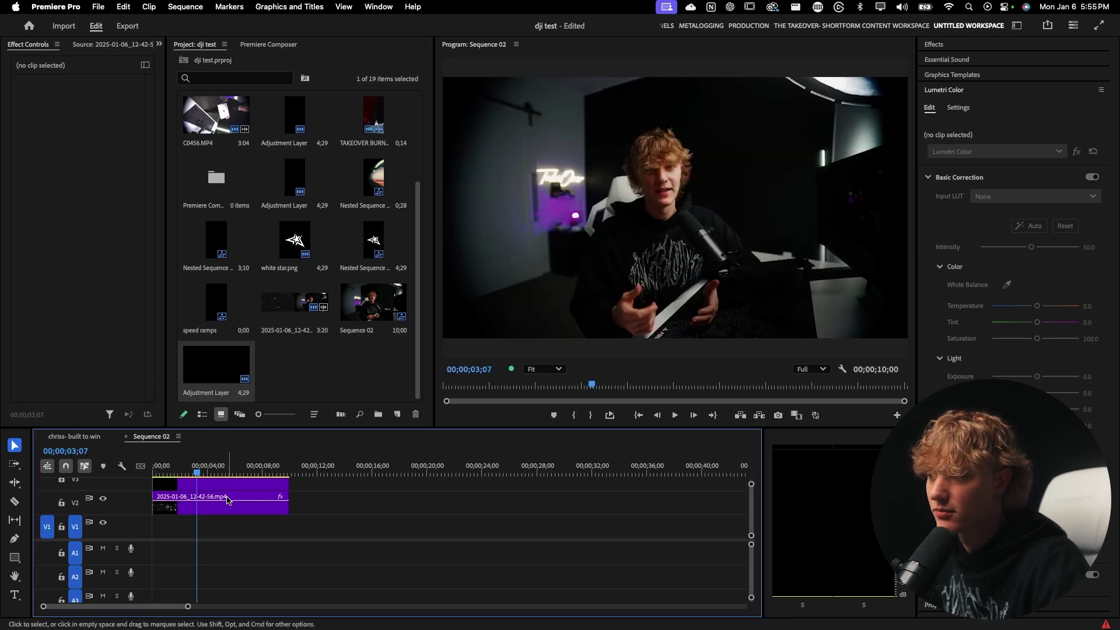
scroll(227, 499, "up", 2)
left_click(288, 494)
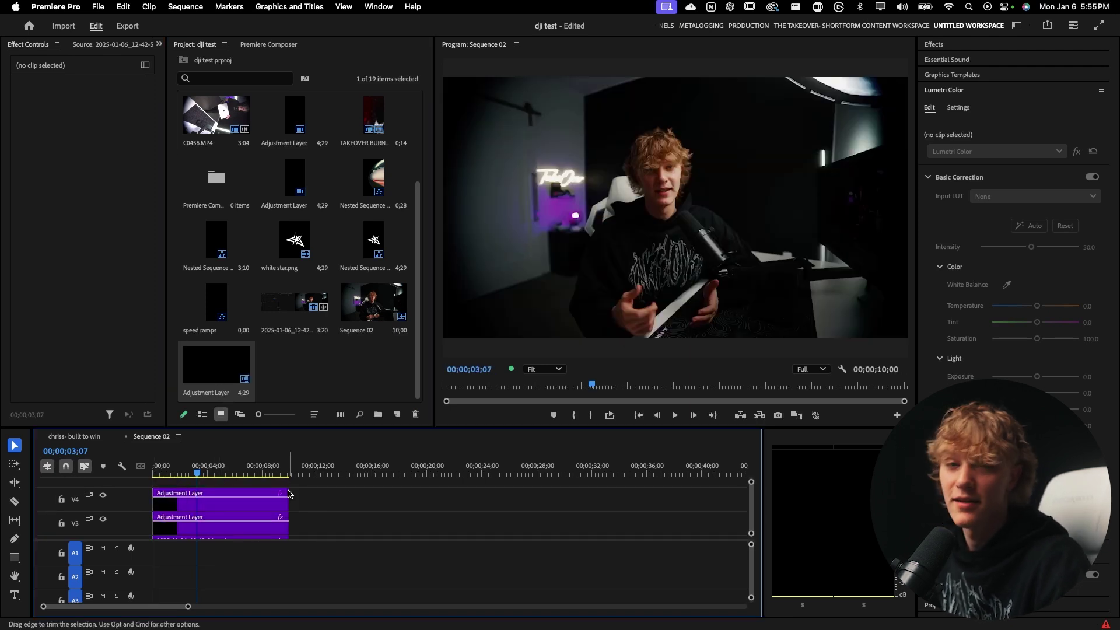
left_click(275, 496)
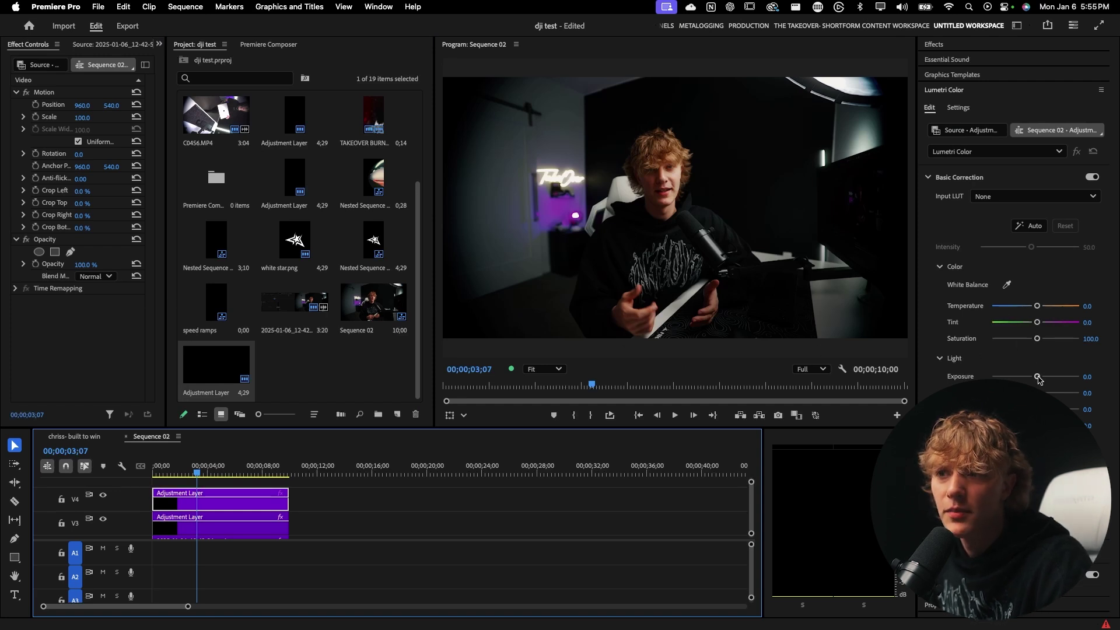
left_click_drag(1037, 377, 1046, 377)
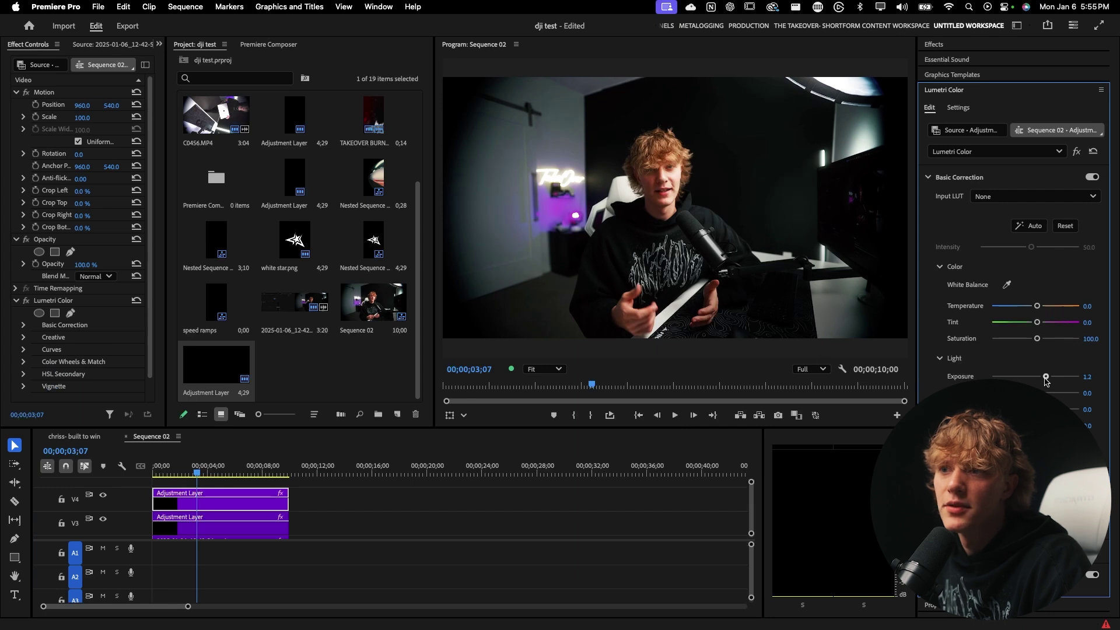
Add an ellipse mask around the subject's head and torso, feathered to 229.
left_click(38, 313)
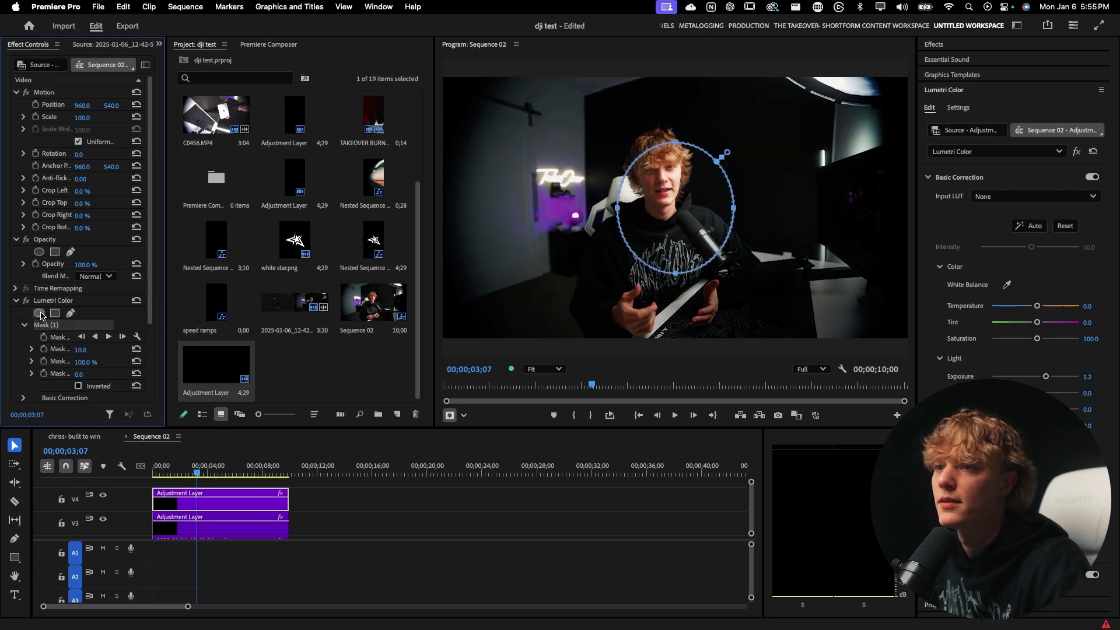
left_click_drag(618, 210, 553, 208)
left_click_drag(733, 208, 776, 211)
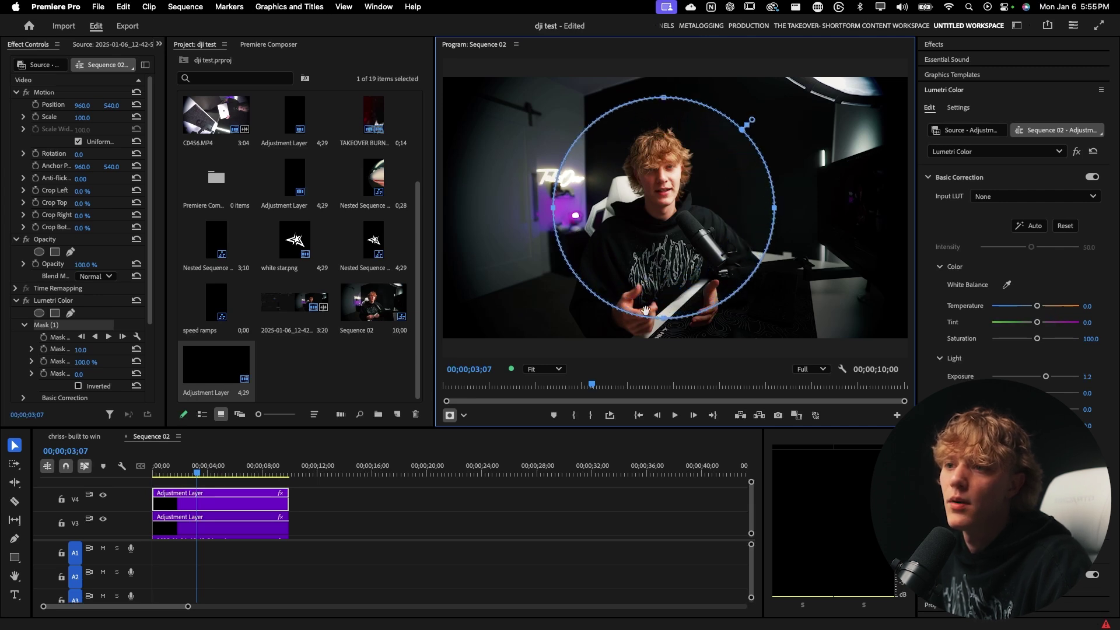
left_click_drag(663, 324, 665, 363)
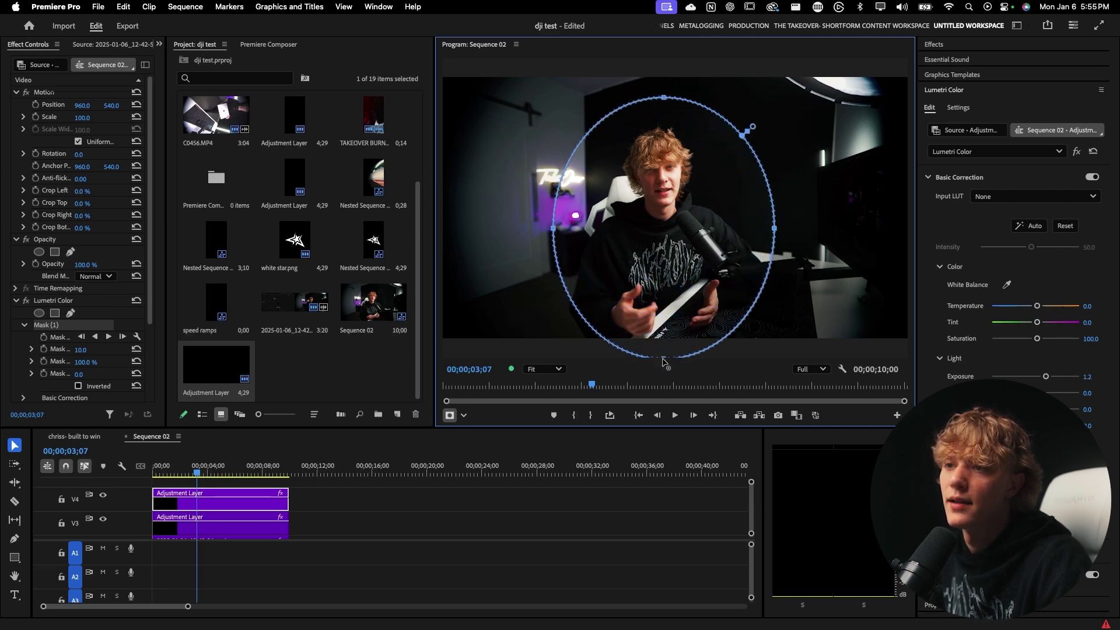
left_click_drag(82, 350, 175, 350)
Select both adjustment layers and disable them with Shift+E to compare.
left_click(389, 518)
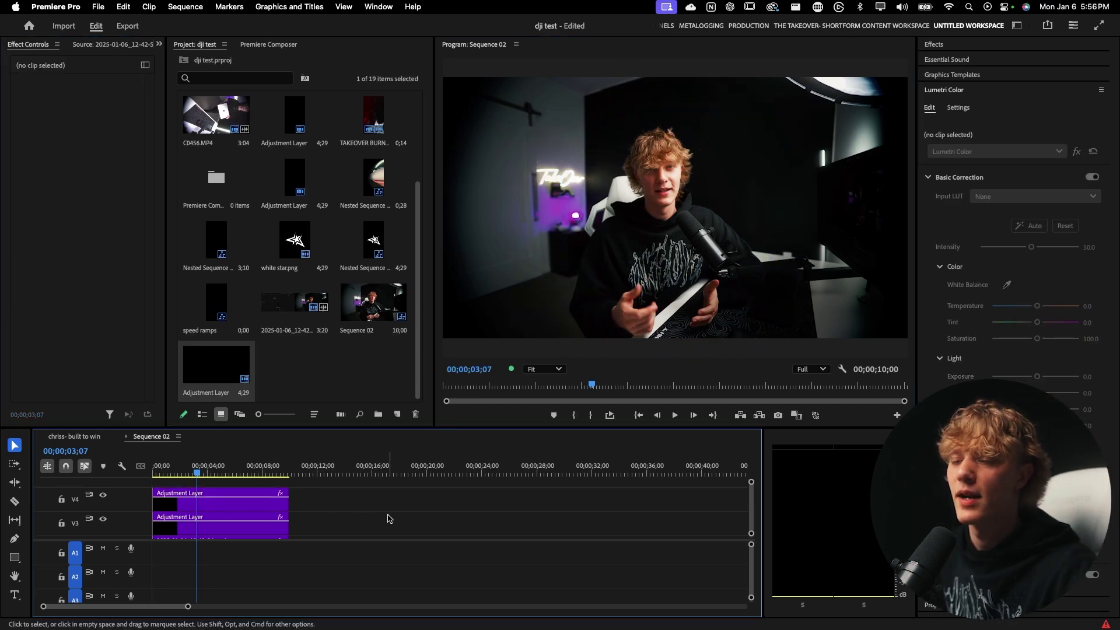
left_click(265, 504)
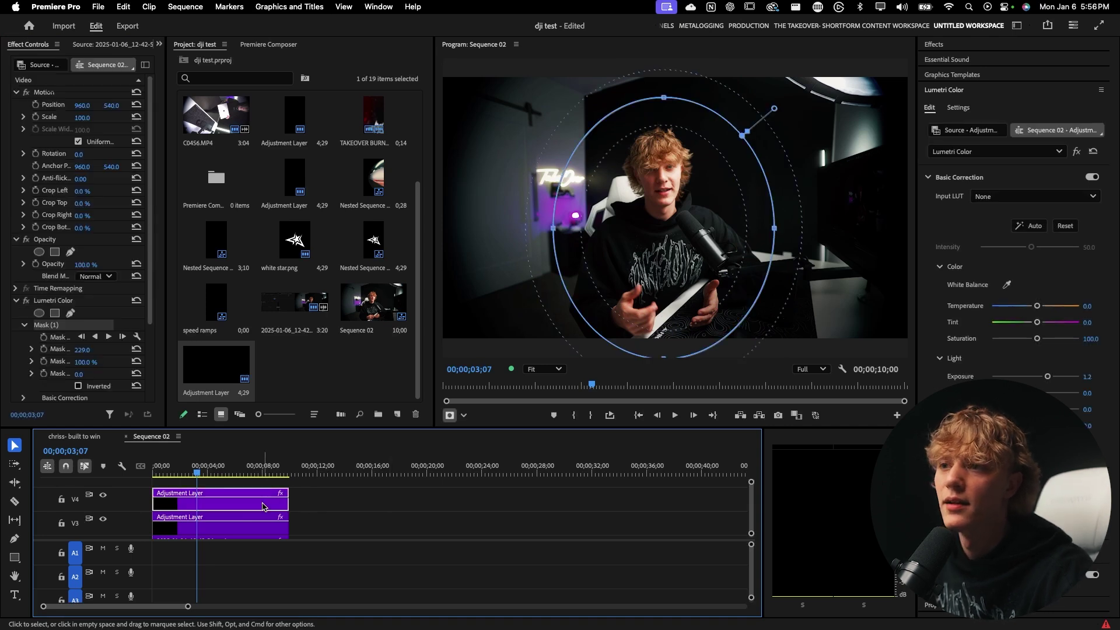
left_click_drag(349, 485, 280, 530)
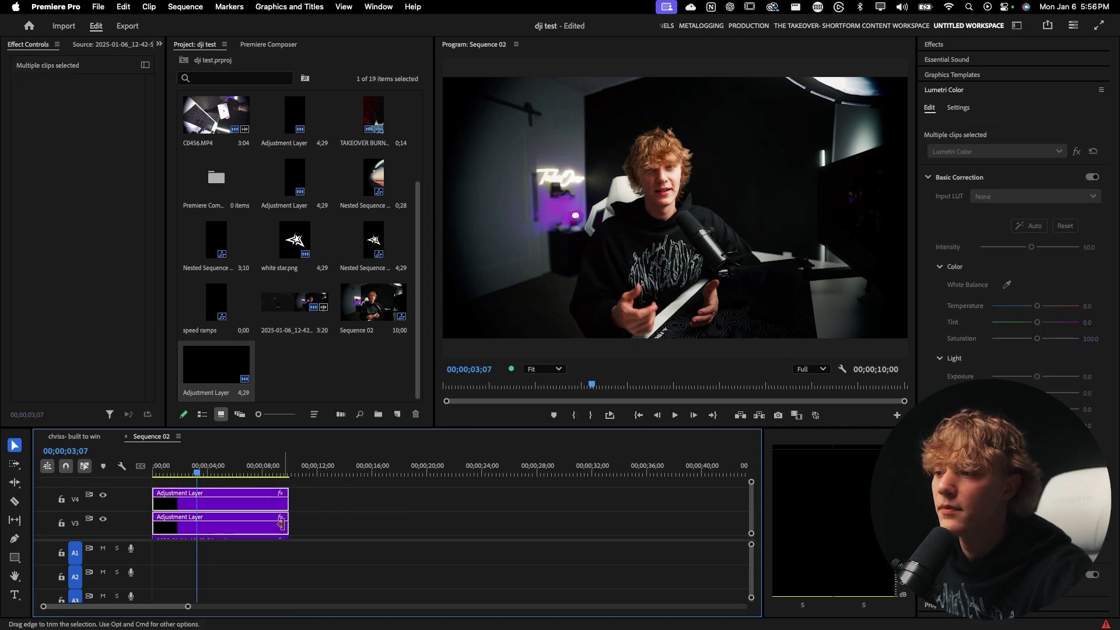
key("shift+e")
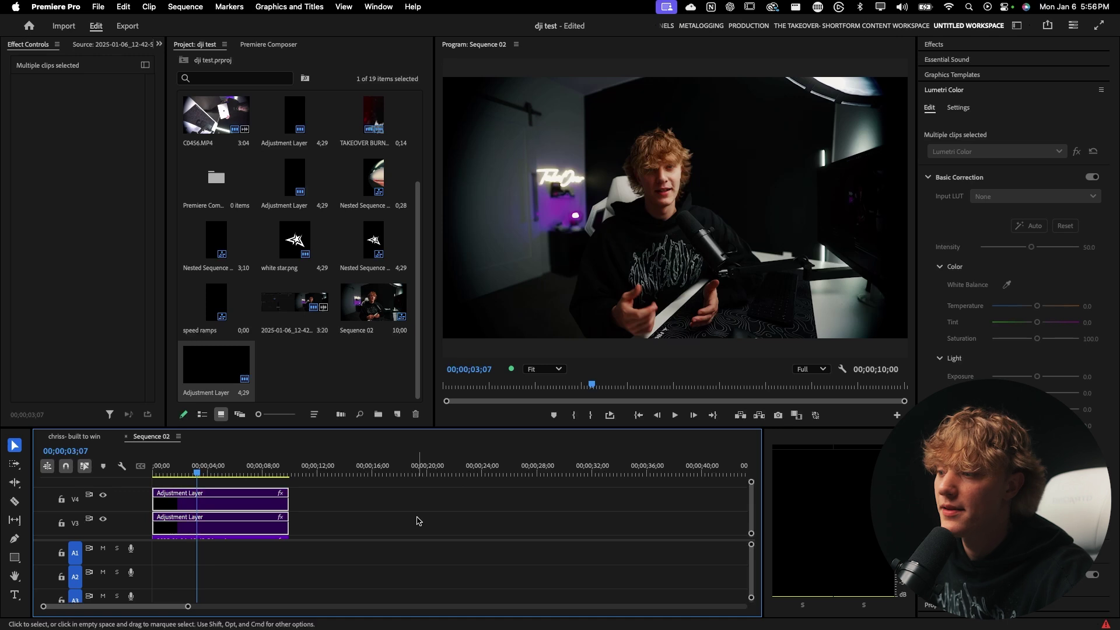
key("shift+e")
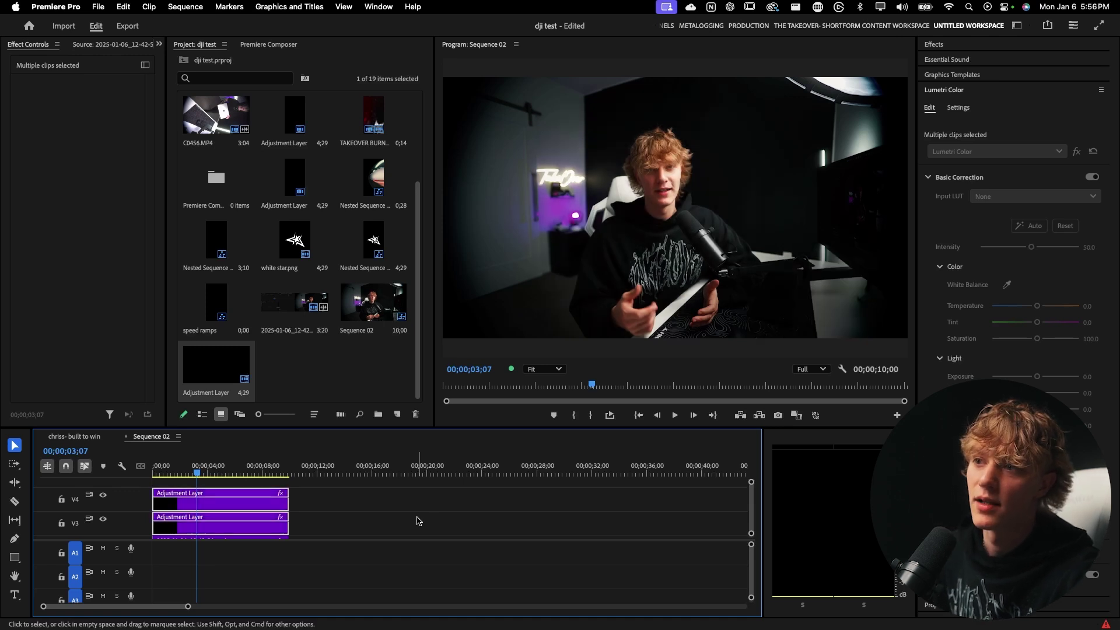
key("shift+e")
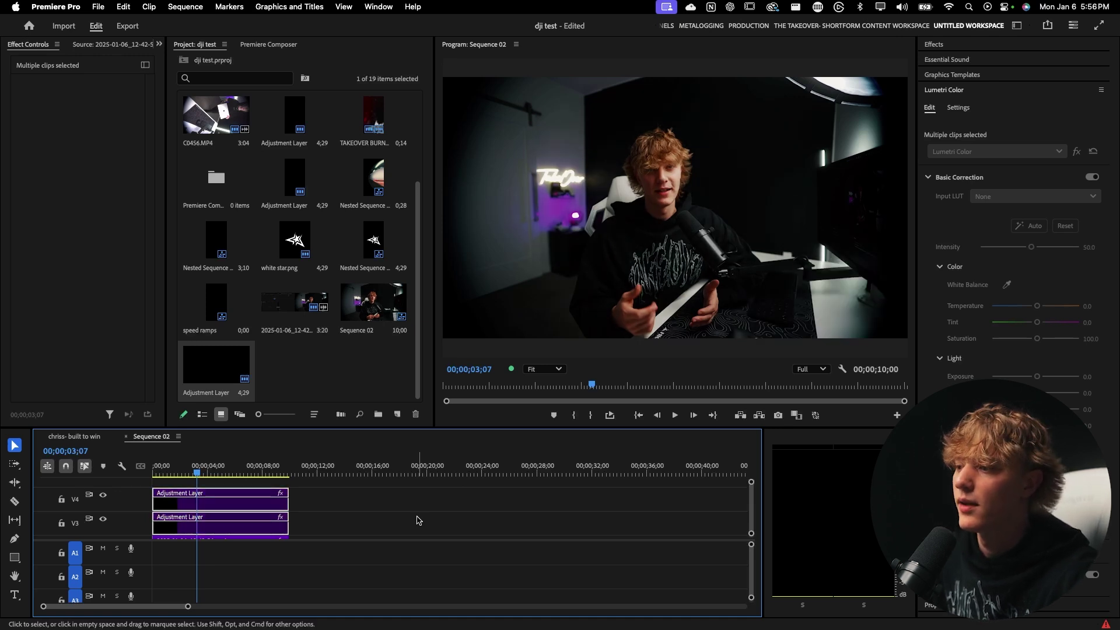
key("shift+e")
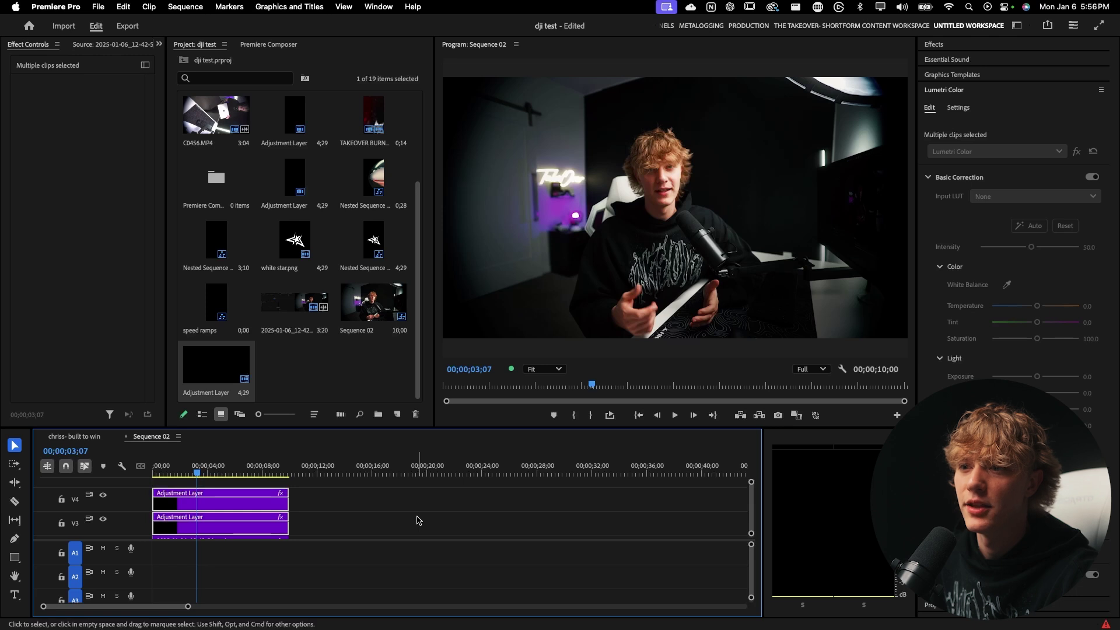
key("shift+e")
key("shift+e")
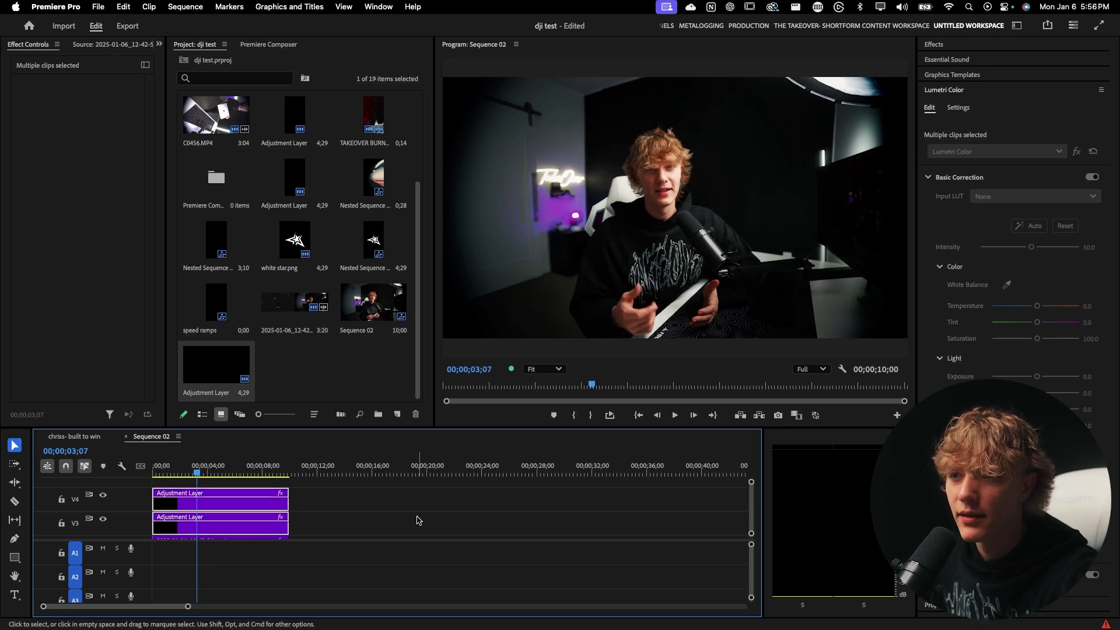
key("shift+e")
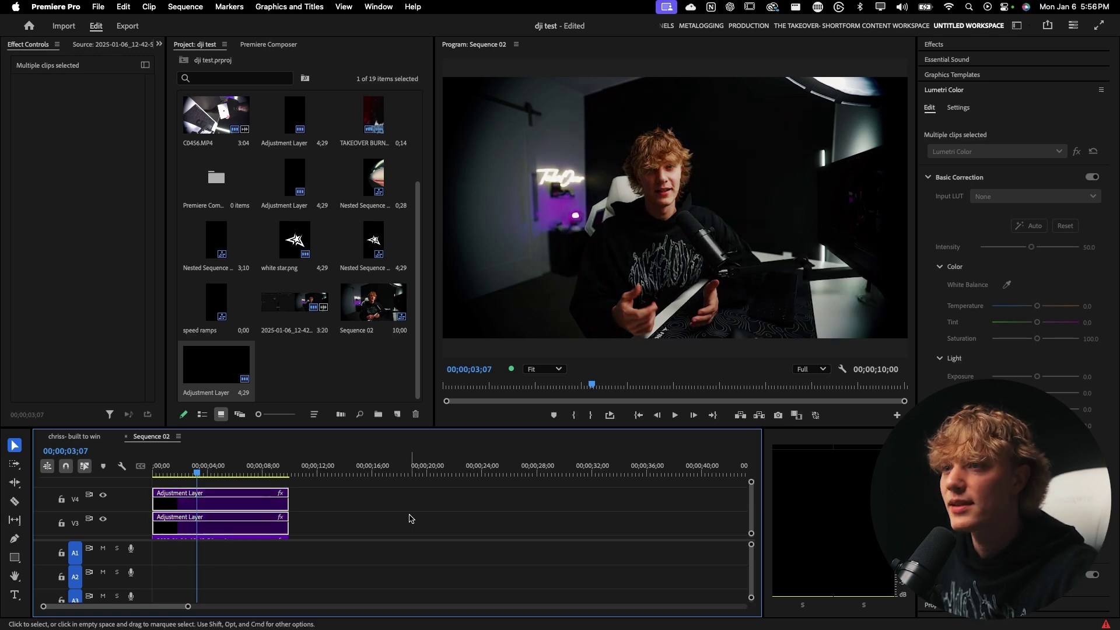
key("shift+e")
key("shift+e")
key("shift+e")
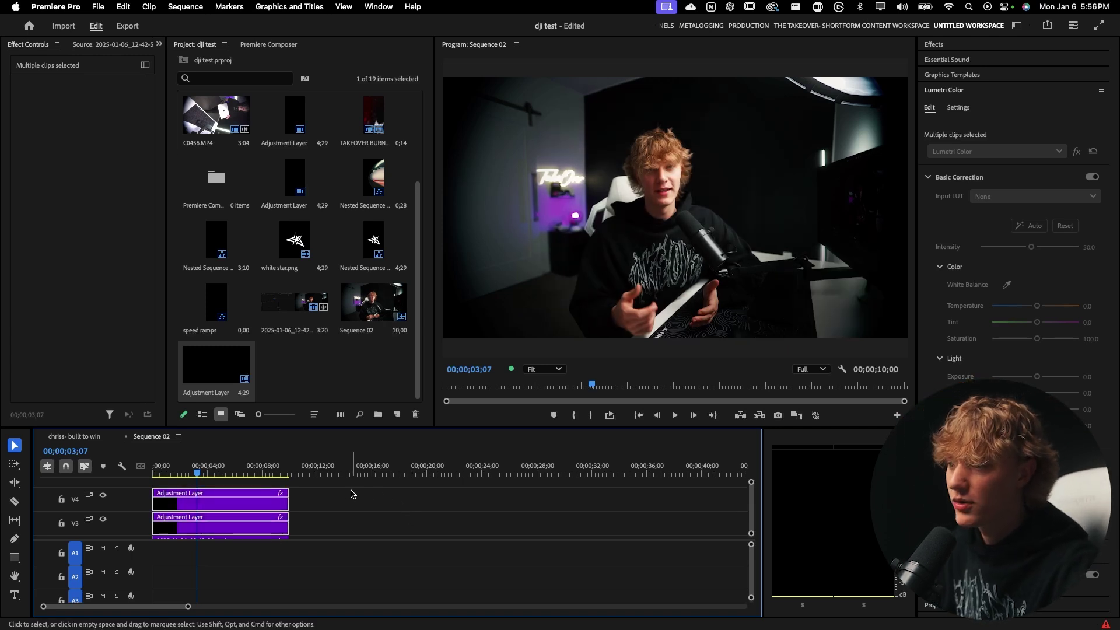
left_click_drag(353, 489, 256, 527)
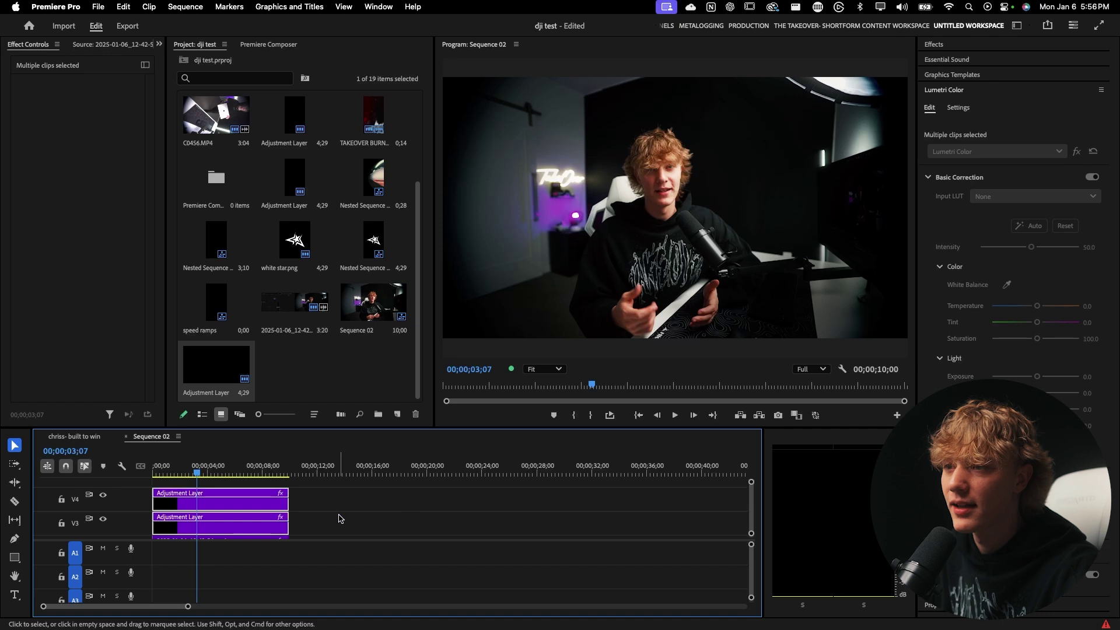
left_click(368, 509)
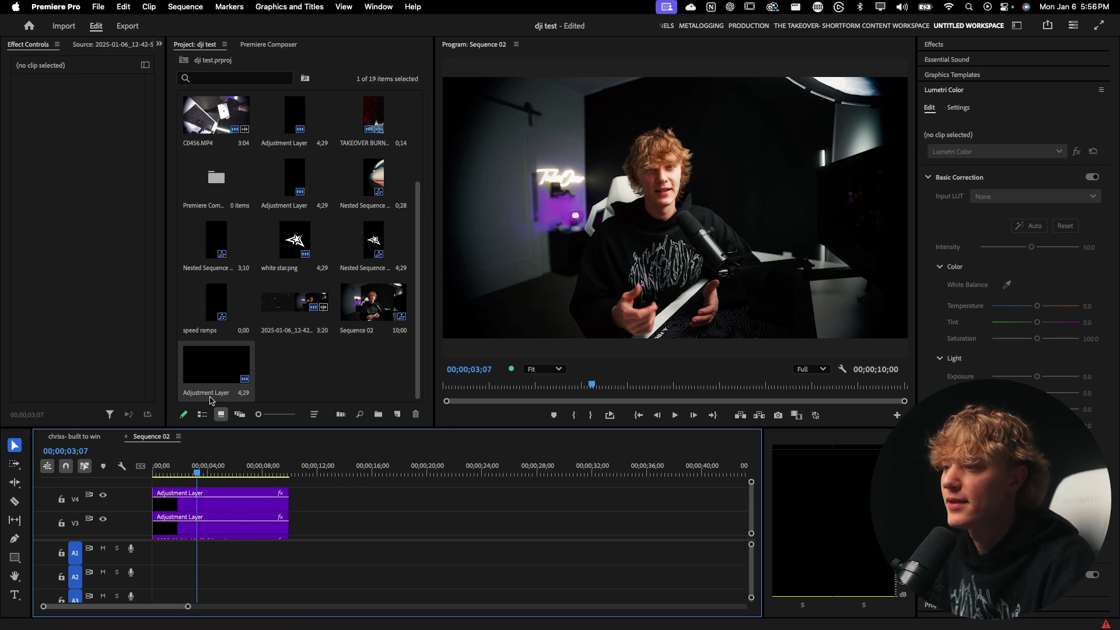
scroll(204, 502, "down", 2)
scroll(225, 486, "up", 2)
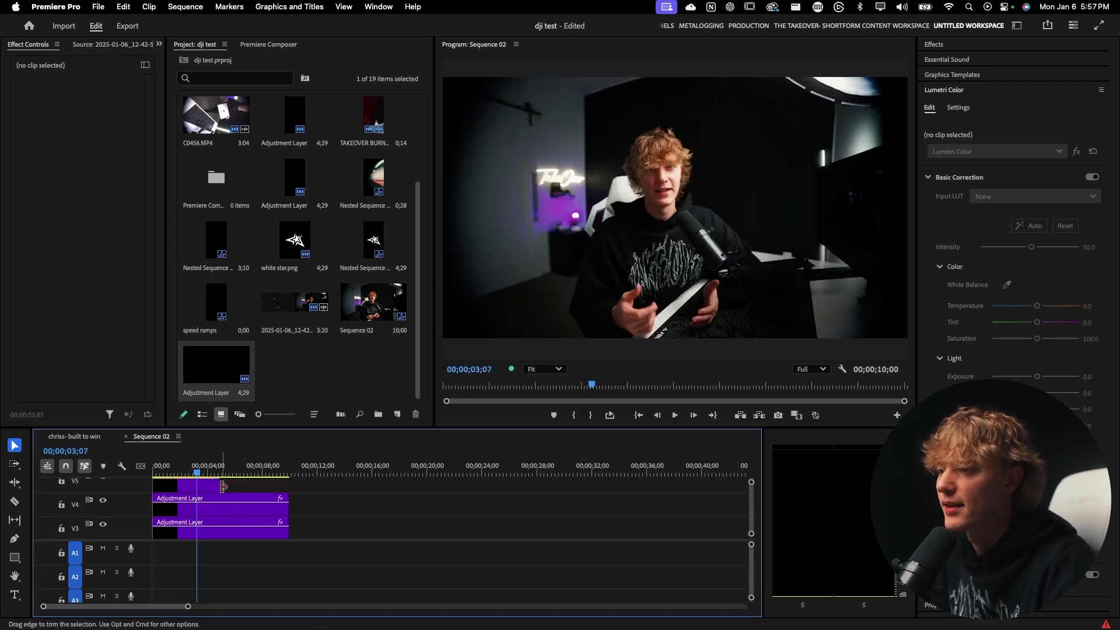
left_click(223, 485)
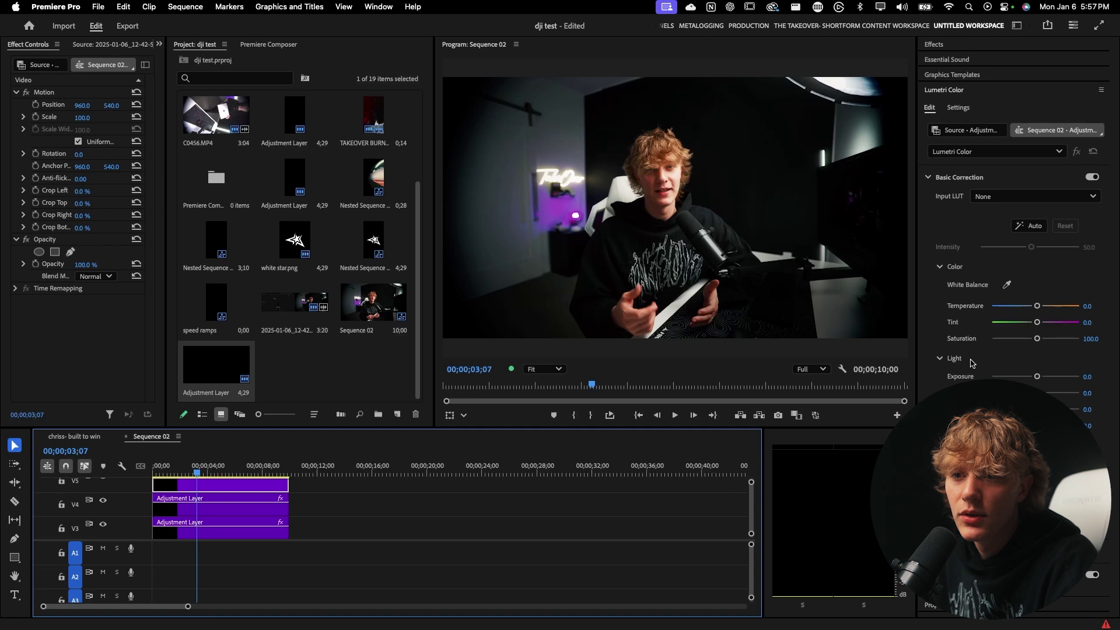
left_click(939, 268)
left_click(938, 269)
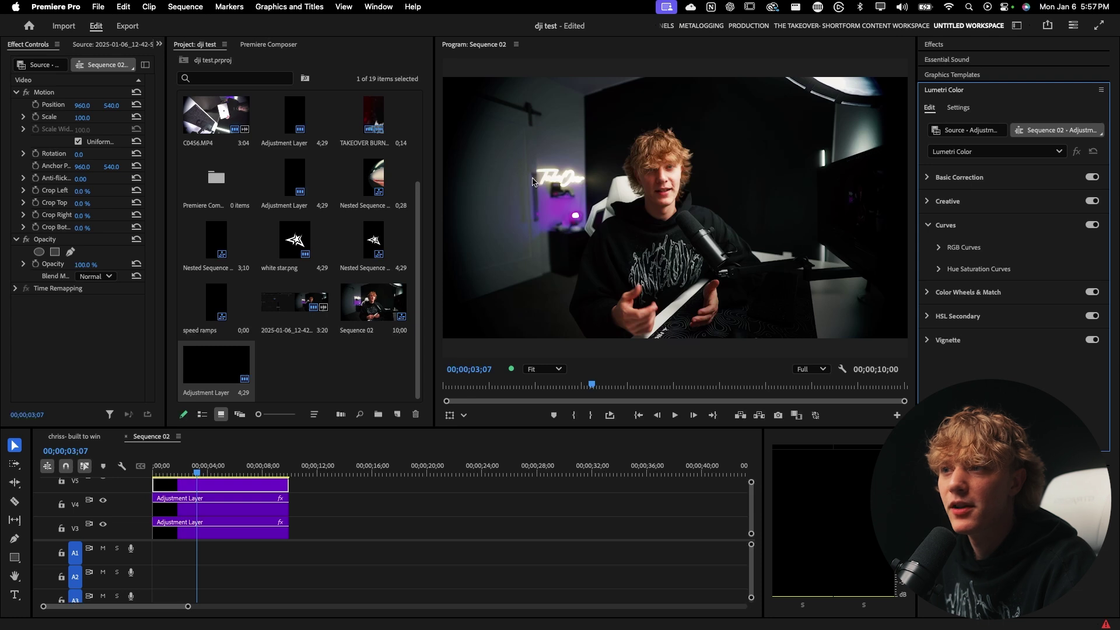
left_click(928, 227)
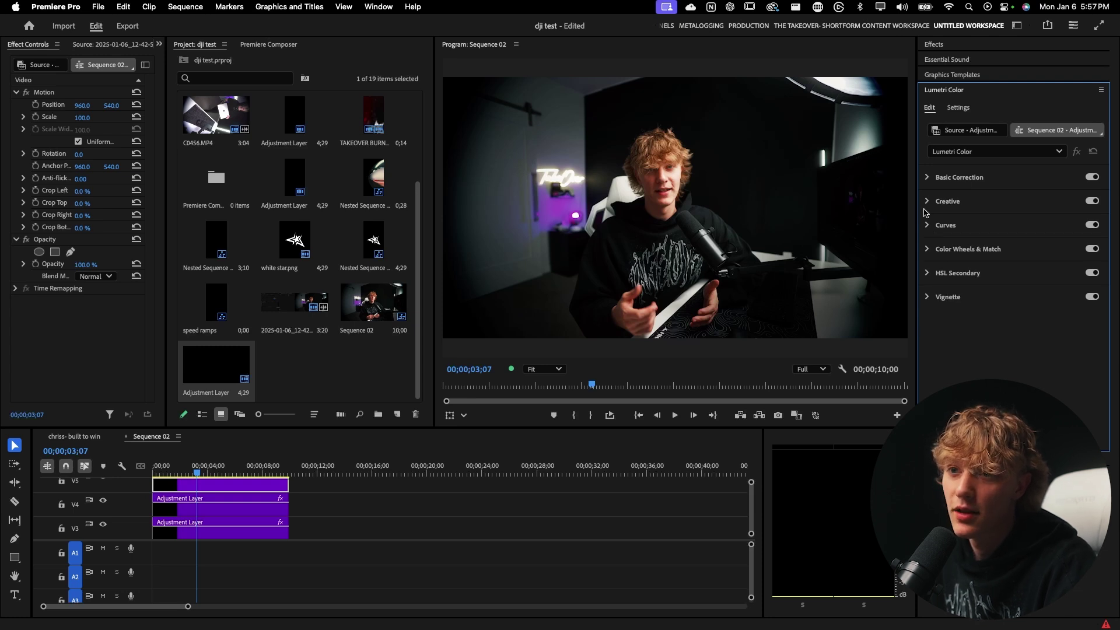
left_click(927, 201)
left_click(929, 201)
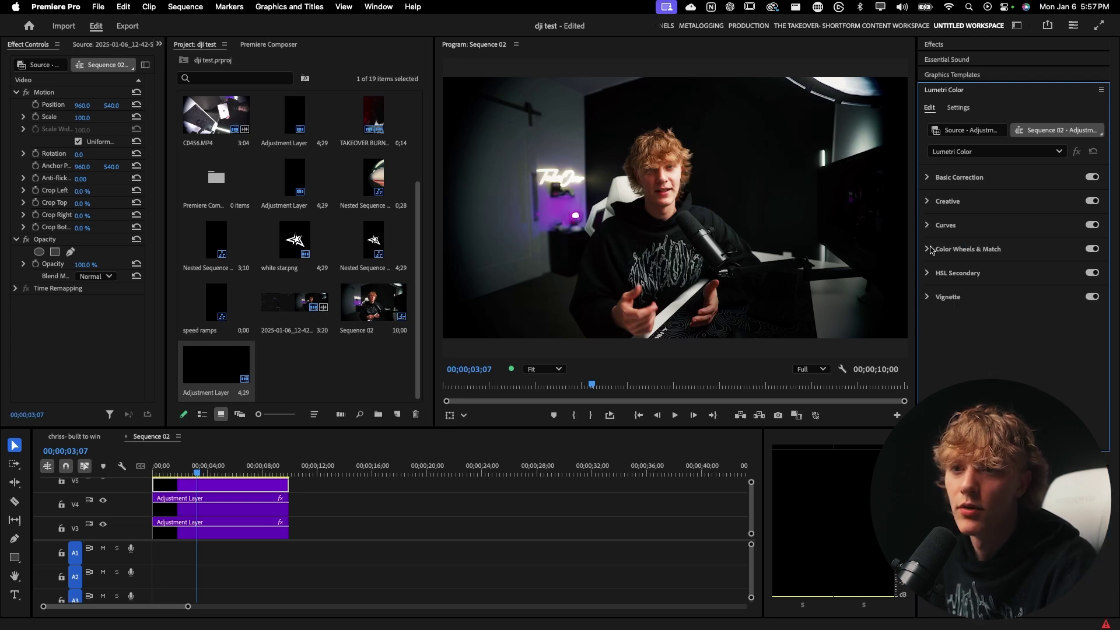
left_click(925, 249)
left_click(926, 250)
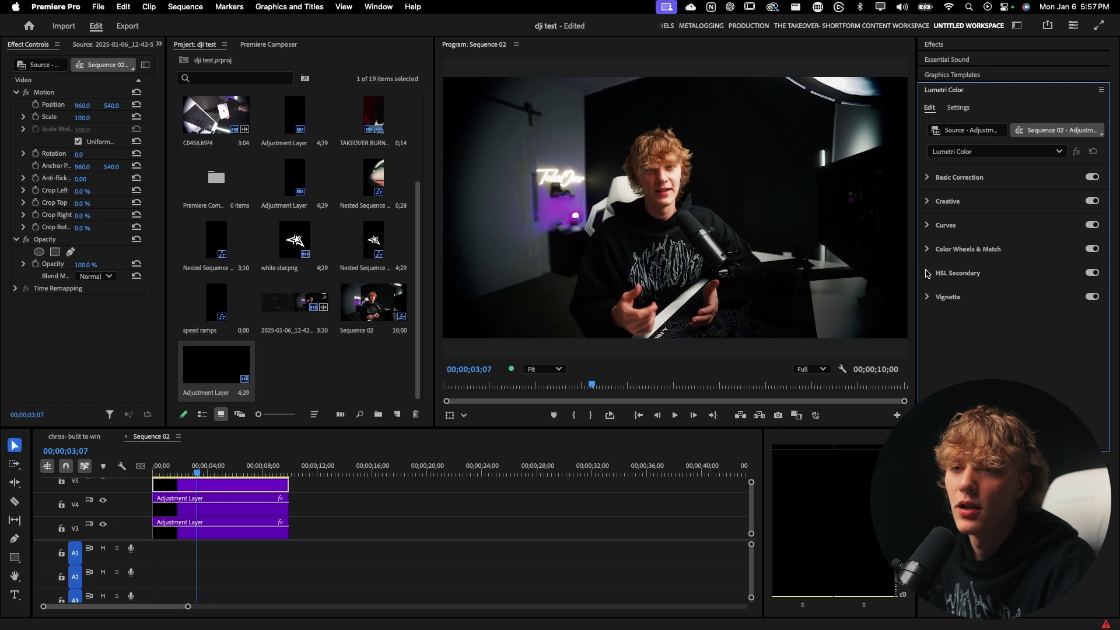
Sample the neon sign's colour with the Hue vs Sat eyedropper in Hue Saturation Curves.
left_click(928, 225)
left_click(939, 247)
left_click(939, 247)
left_click(940, 268)
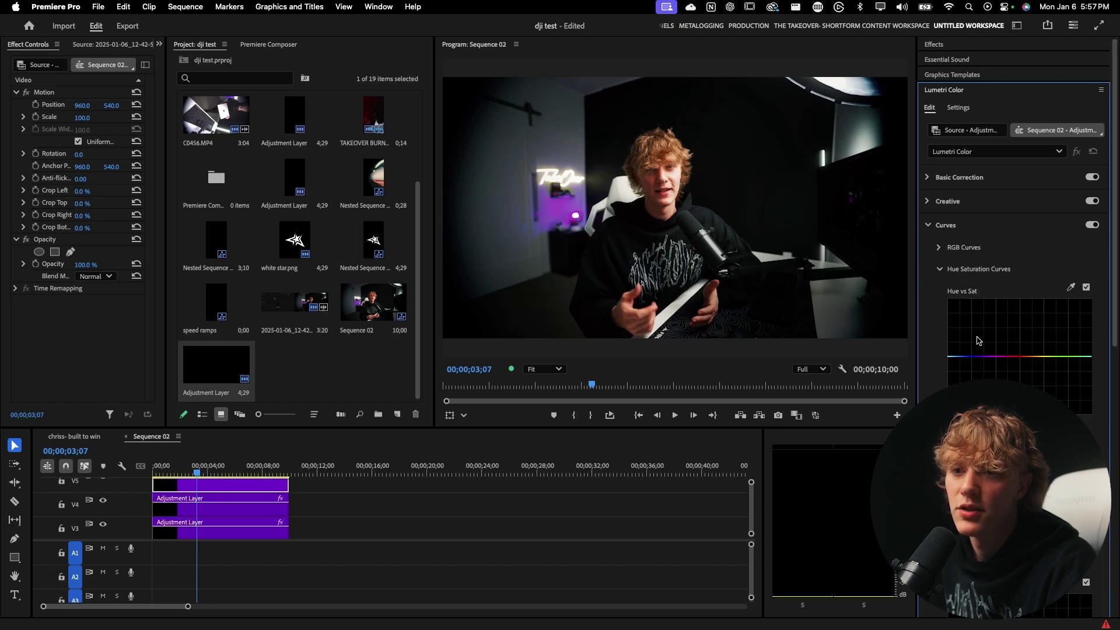
left_click(1070, 287)
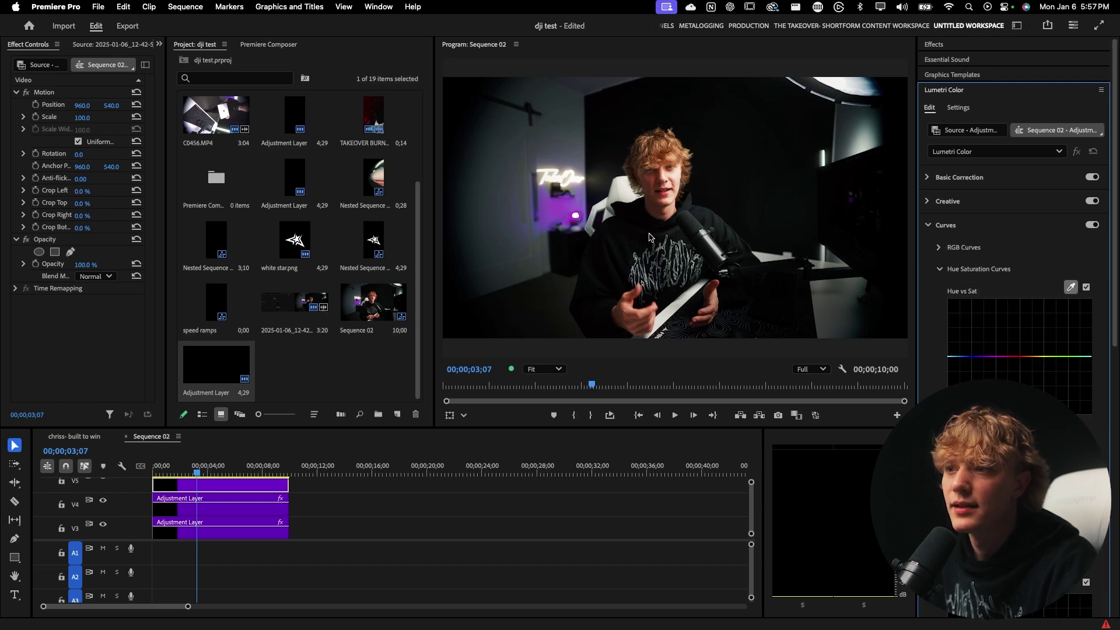
left_click(572, 196)
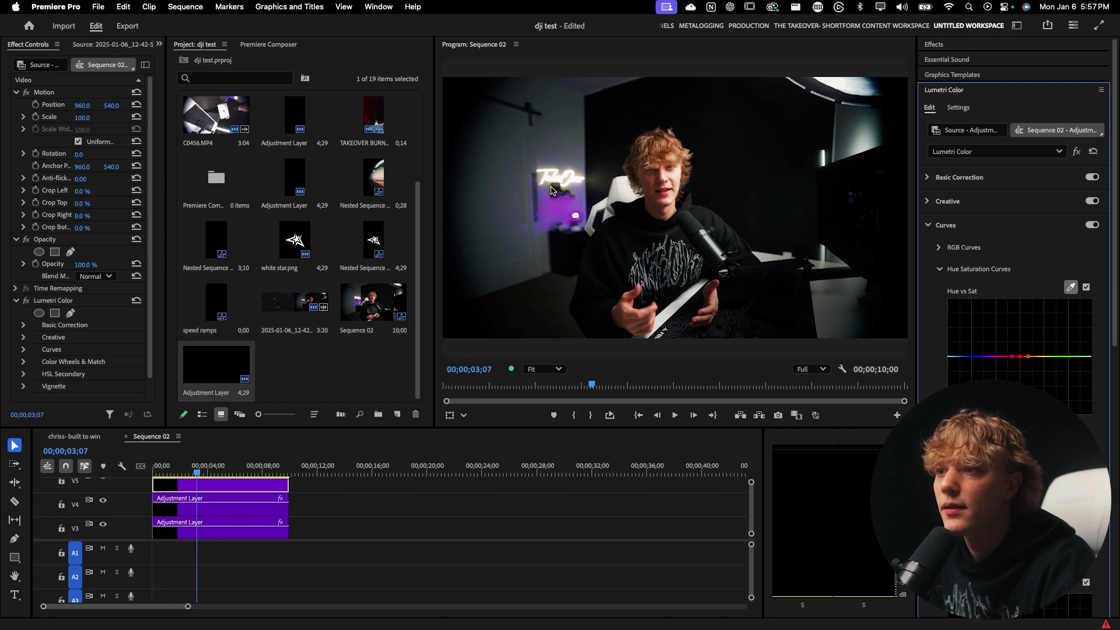
left_click(552, 190)
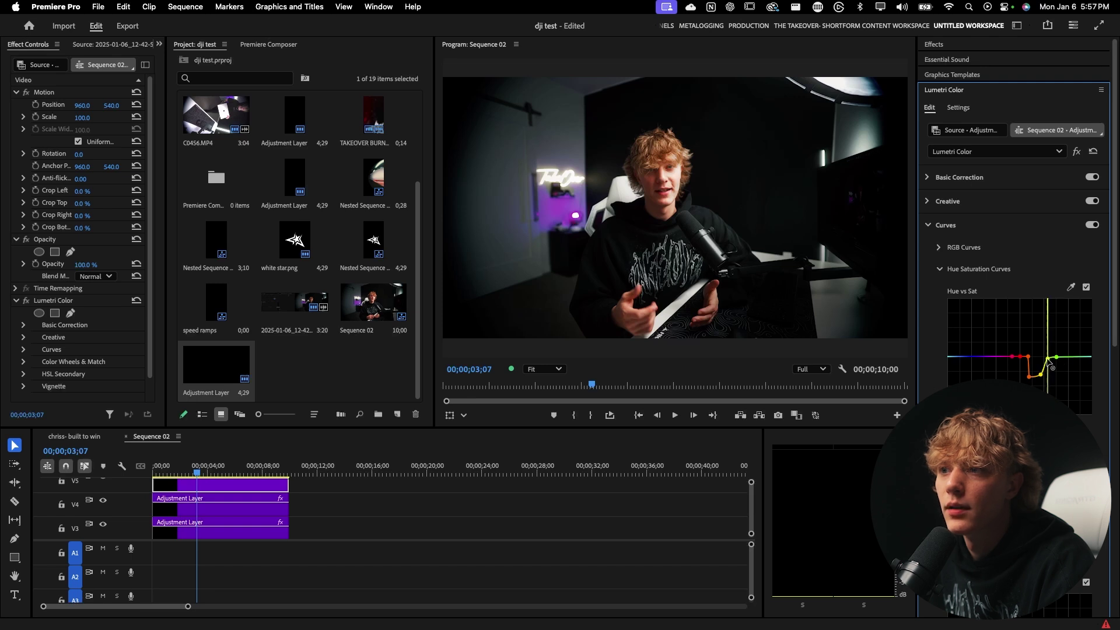
Pull the sign's hue point down to desaturate it, toggling the curve to compare.
mouse_move(1060, 367)
left_mouse_down()
mouse_move(1080, 394)
mouse_move(1073, 382)
left_mouse_up()
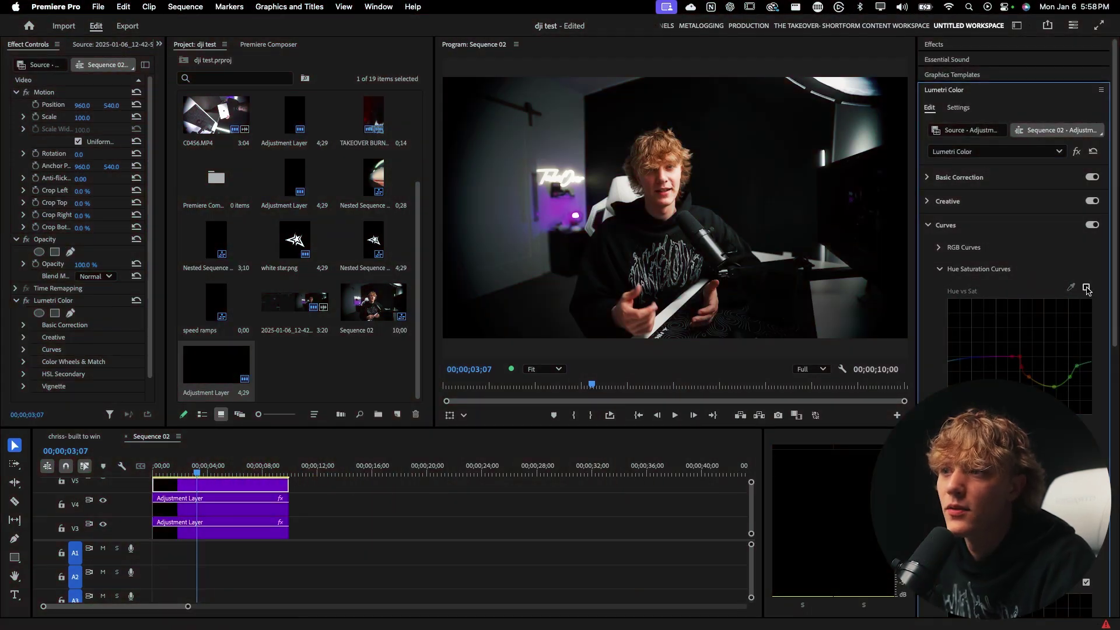
left_click(1086, 287)
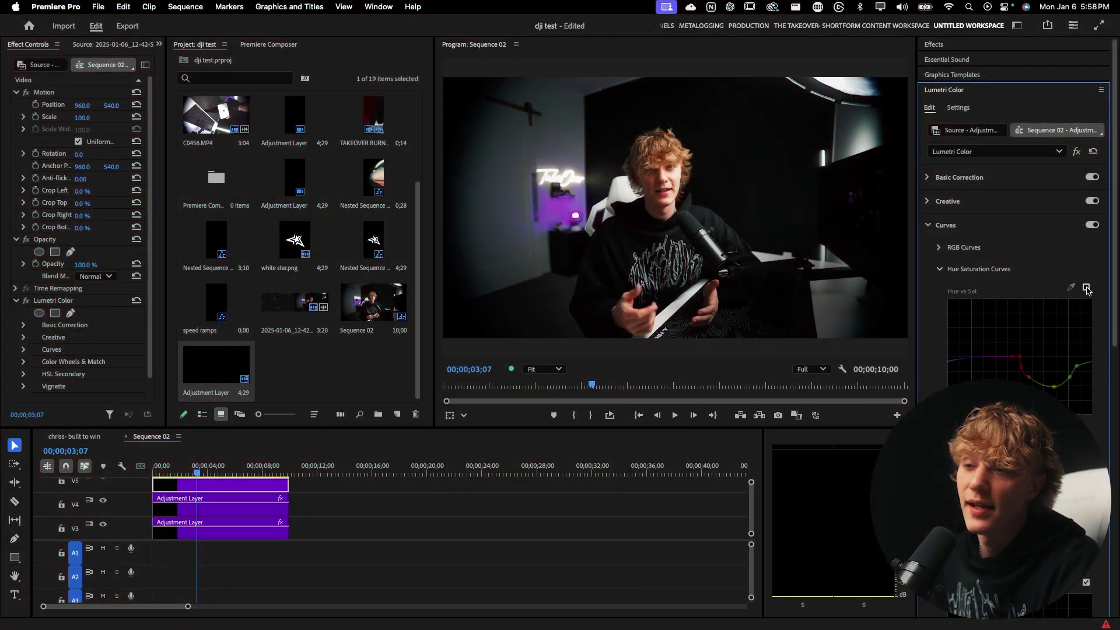
left_click(1085, 287)
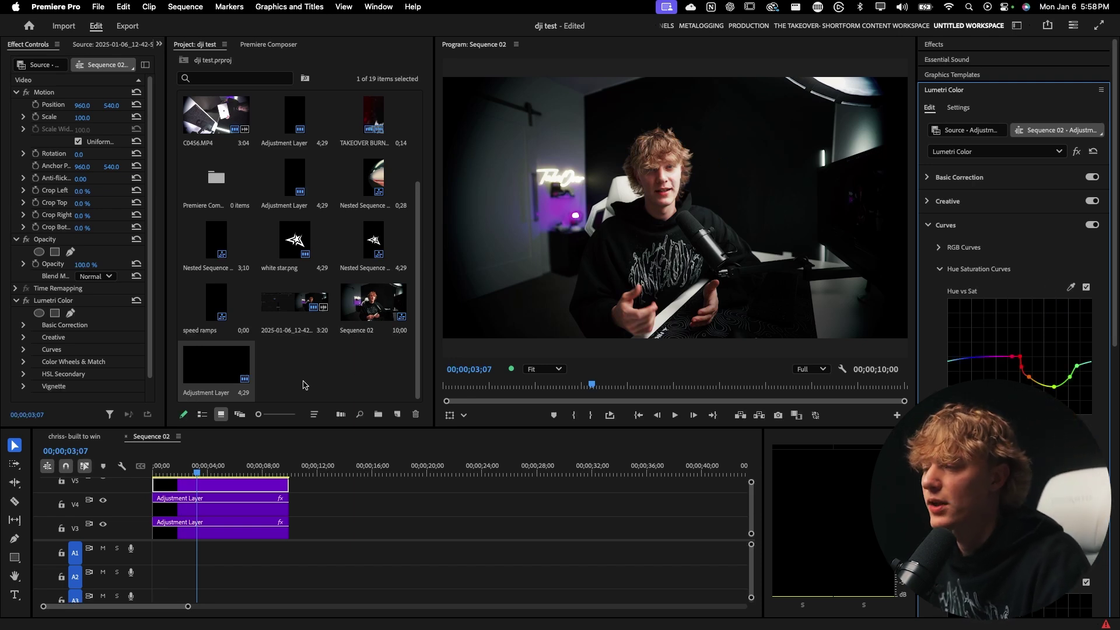
Add an oval mask around the neon sign, feathered to 55.
left_click(38, 312)
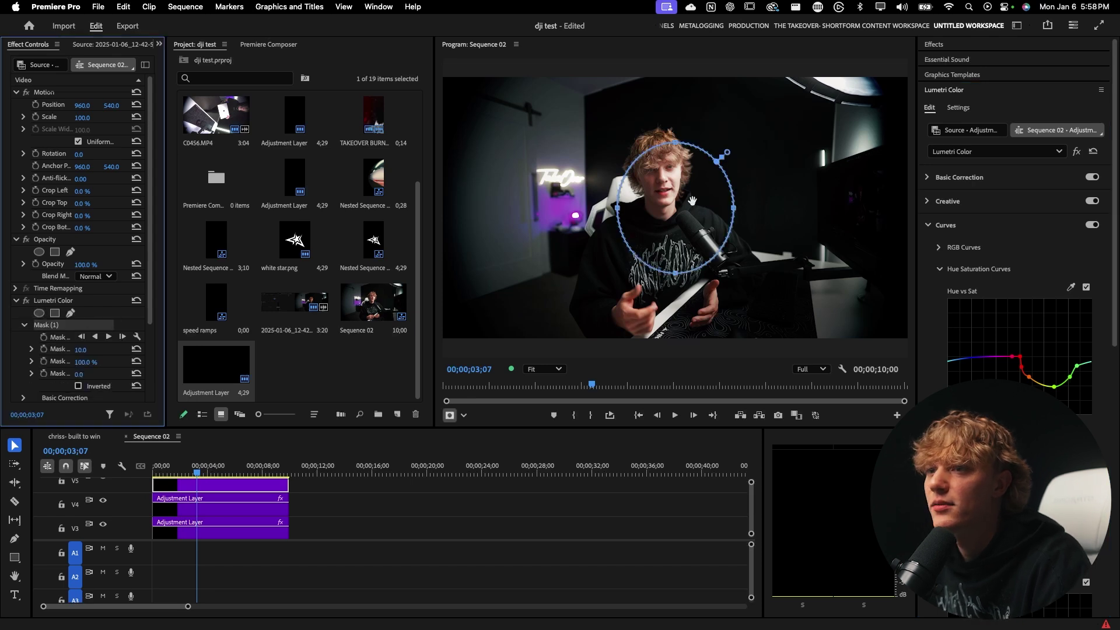
left_click_drag(692, 201, 572, 180)
left_click_drag(558, 129, 559, 153)
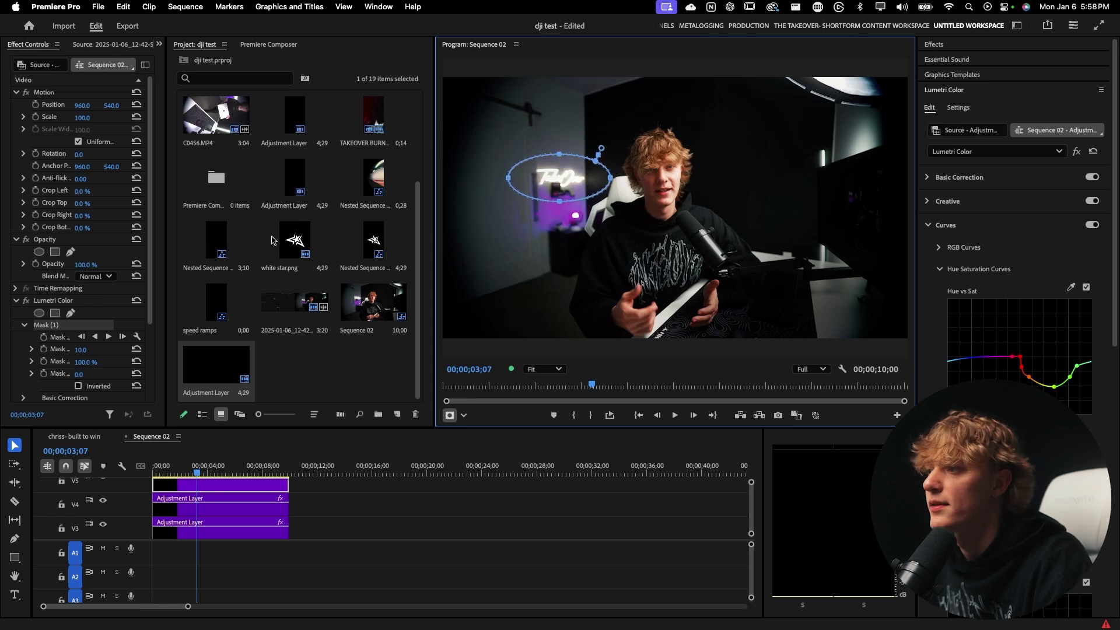
left_click_drag(86, 354, 91, 365)
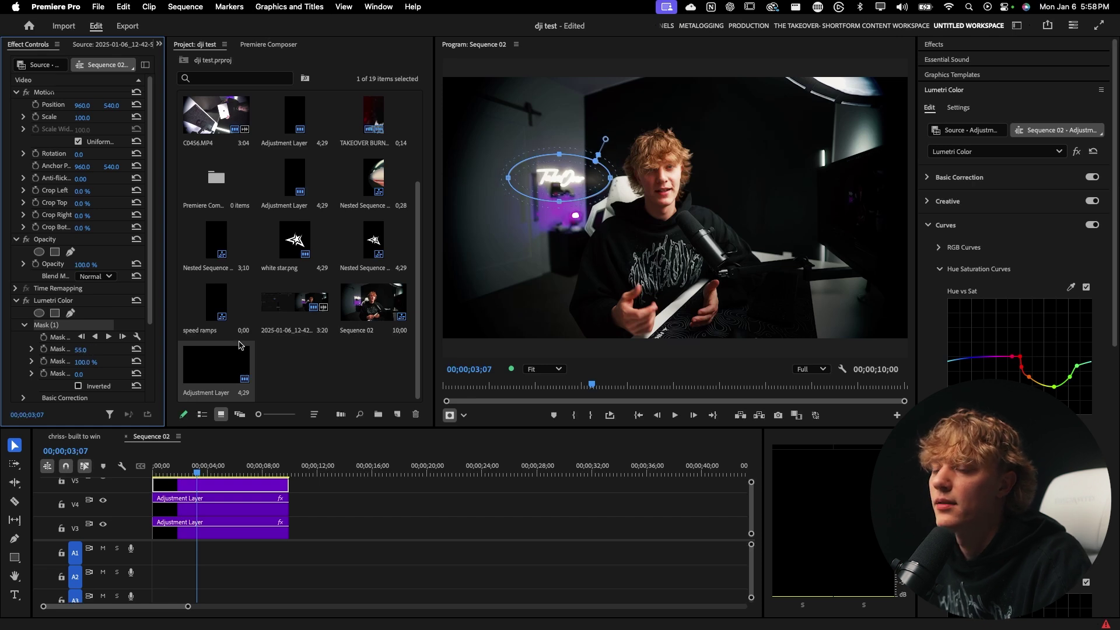
left_click(539, 303)
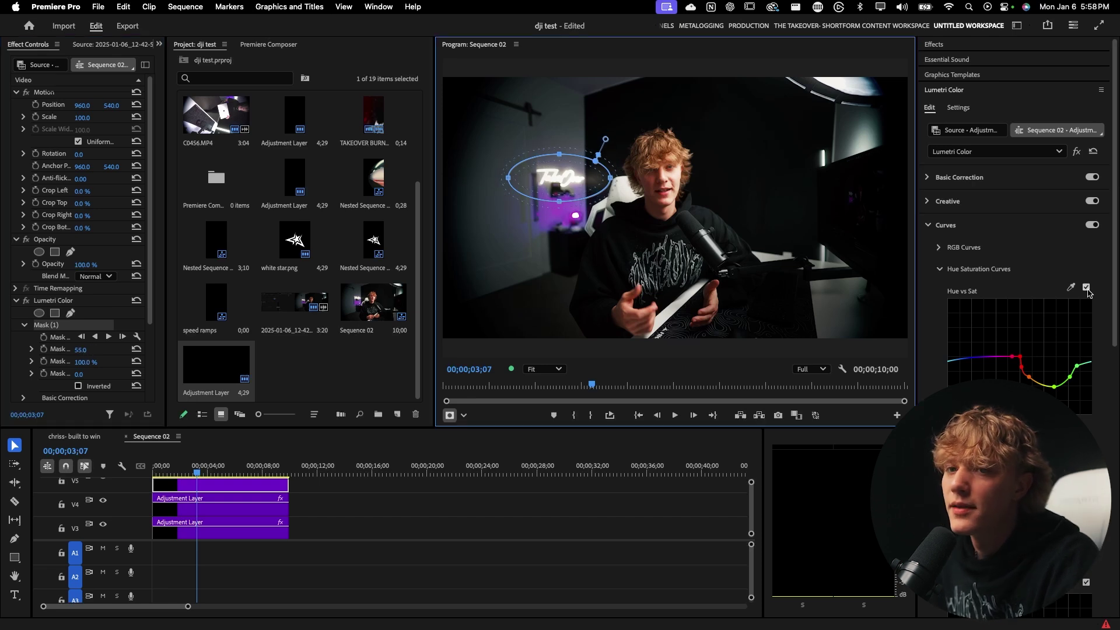
Switch off the Hue vs Sat curve to compare and enlarge the Timeline panel.
left_click(1086, 287)
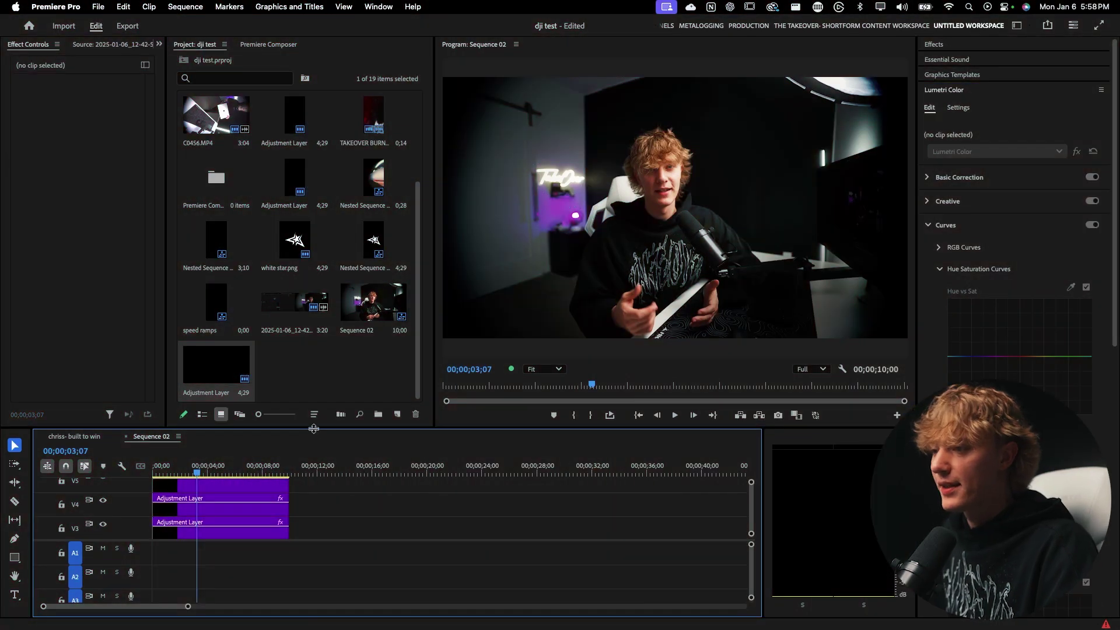
left_click_drag(327, 429, 328, 287)
left_click_drag(333, 418, 227, 373)
Rename the V3 adjustment layer to 'Desk'.
left_click(216, 412)
right_click(242, 414)
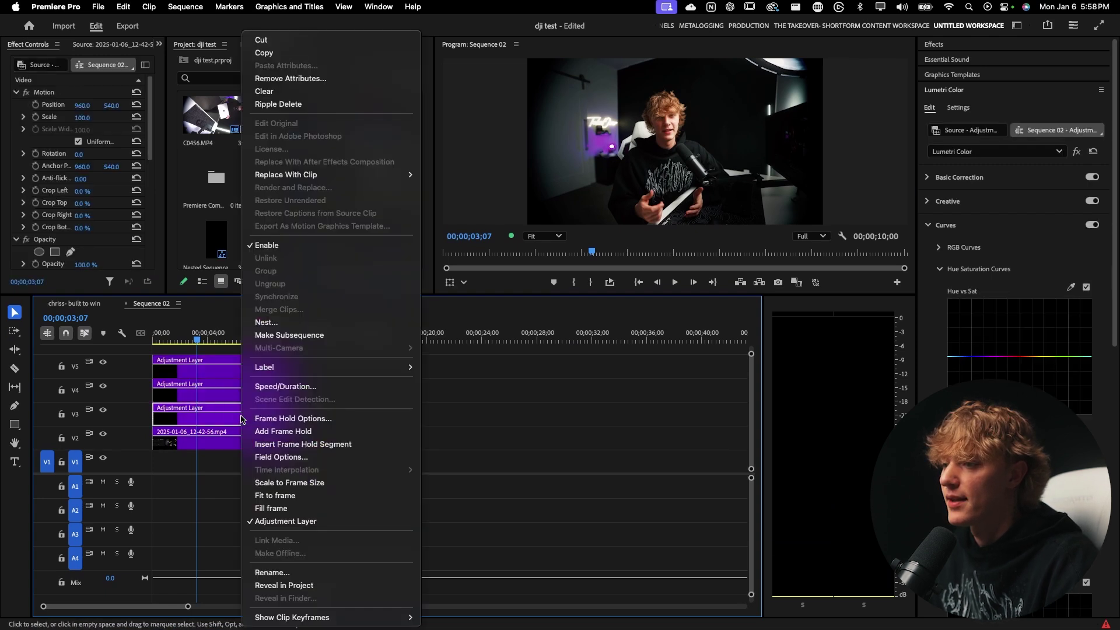
left_click(274, 571)
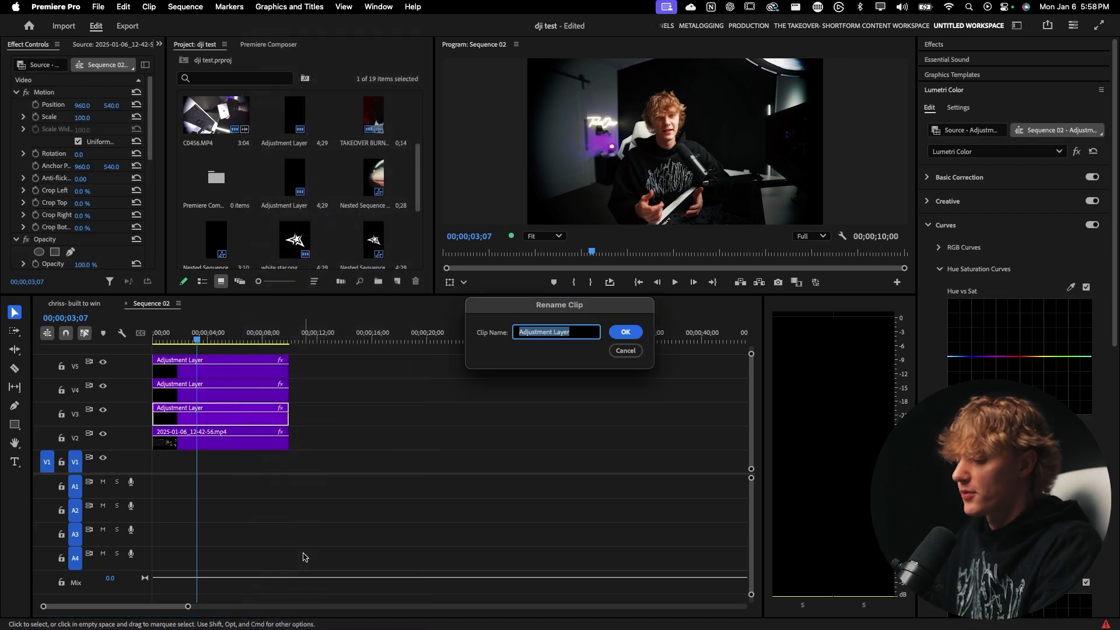
type("Desk")
key("Return")
Rename the V4 adjustment layer to 'Subject'.
left_click(222, 390)
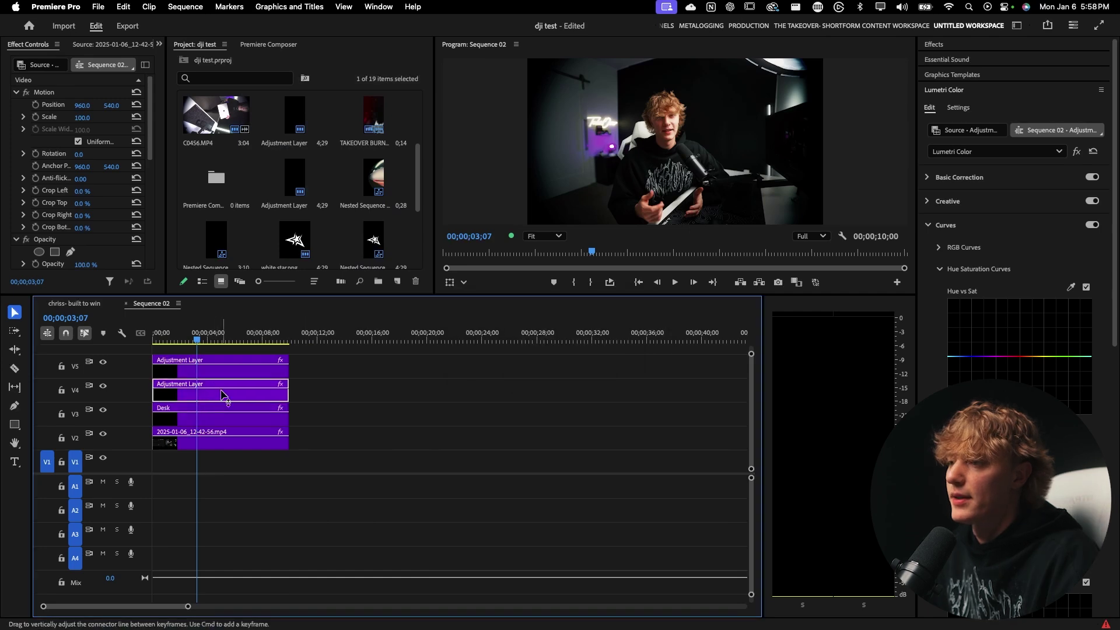
right_click(223, 389)
left_click(270, 570)
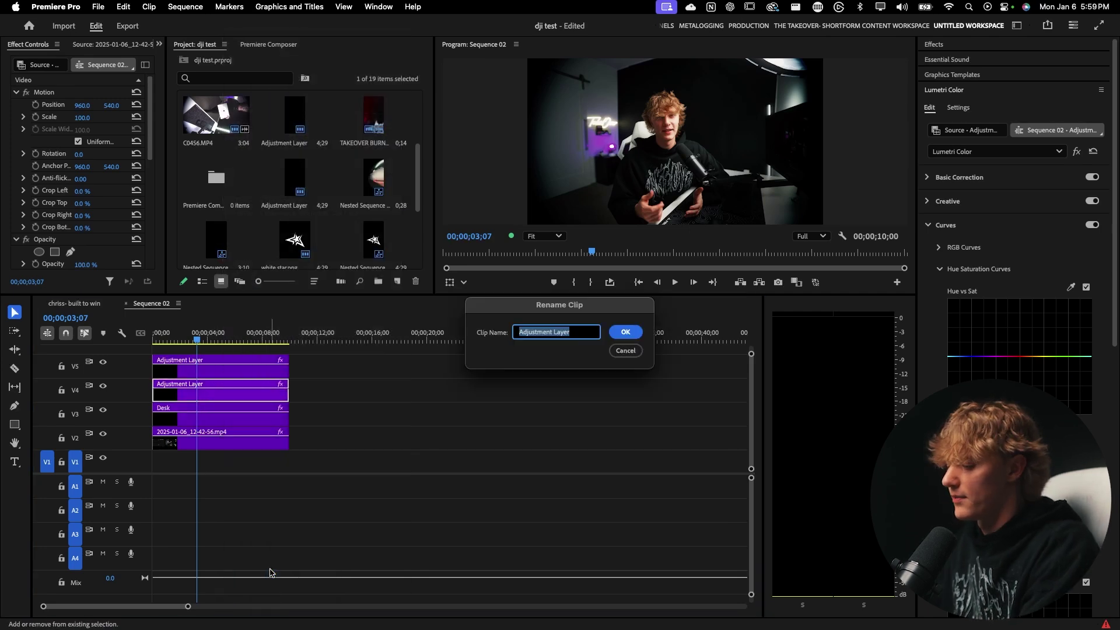
type("Subject")
key("Return")
Start renaming the V5 adjustment layer, entering its new name.
left_click(233, 368)
right_click(234, 367)
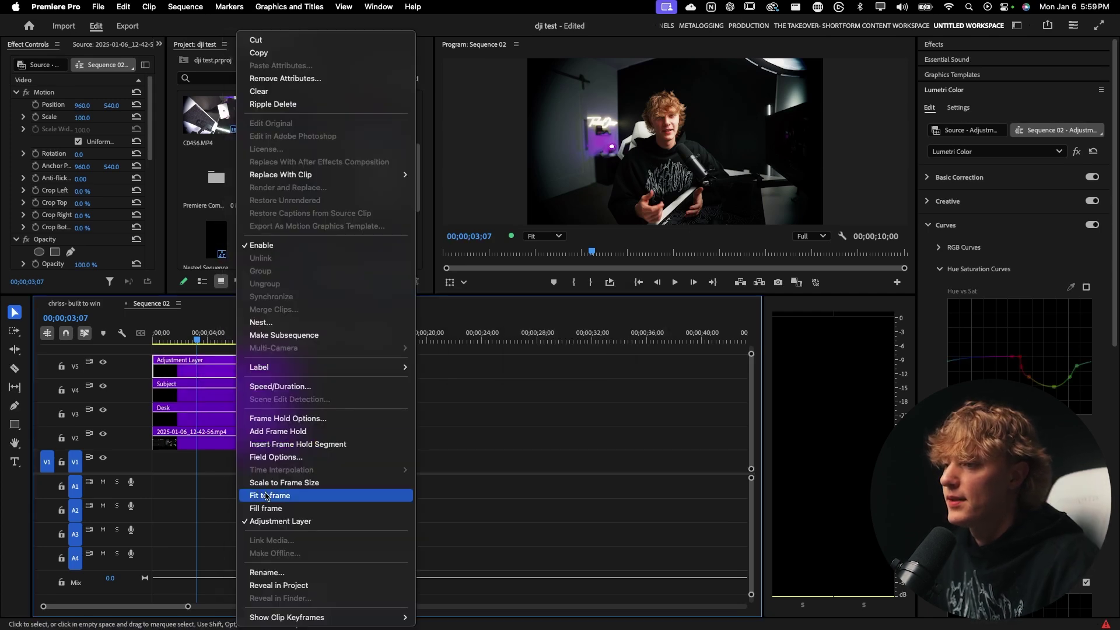
left_click(281, 570)
type("Col")
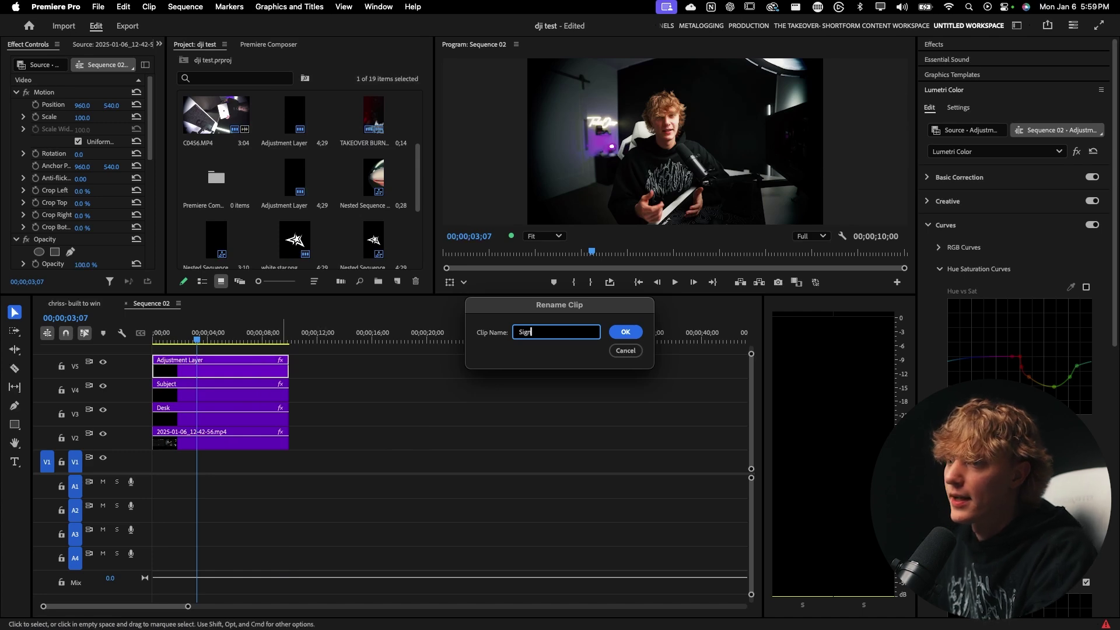